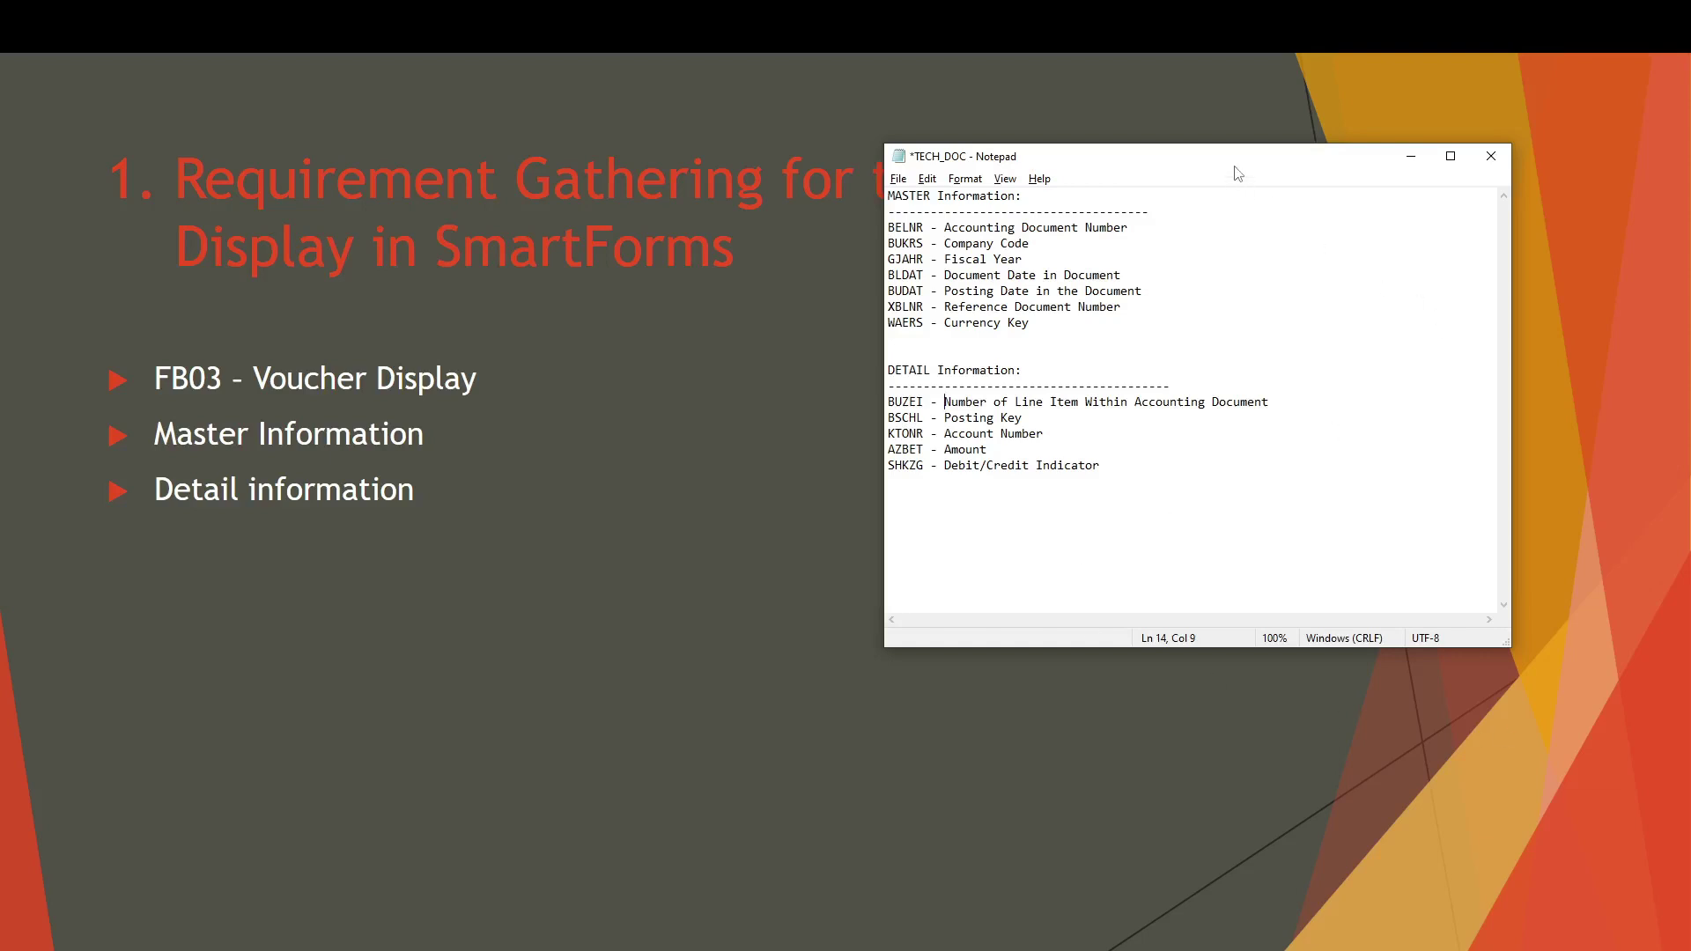
- Centre the TECH_DOC notes and highlight the Account and Amount entries in the DETAIL list
drag(1237, 172, 1014, 362)
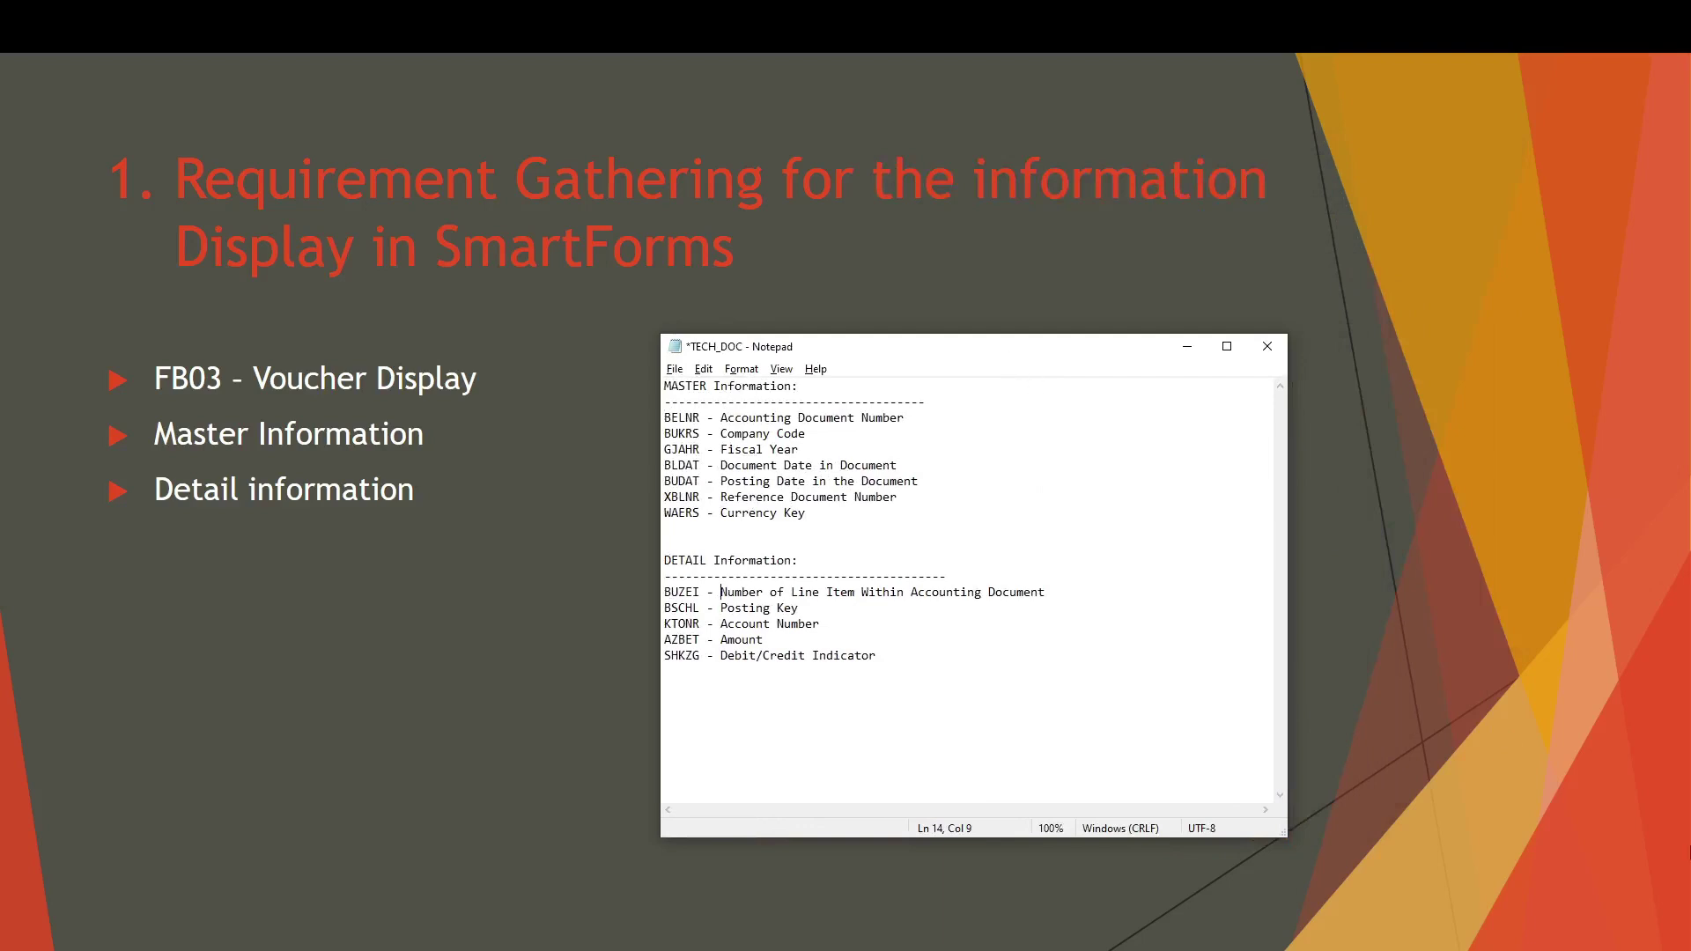
double_click(740, 623)
drag(763, 639, 877, 656)
click(719, 656)
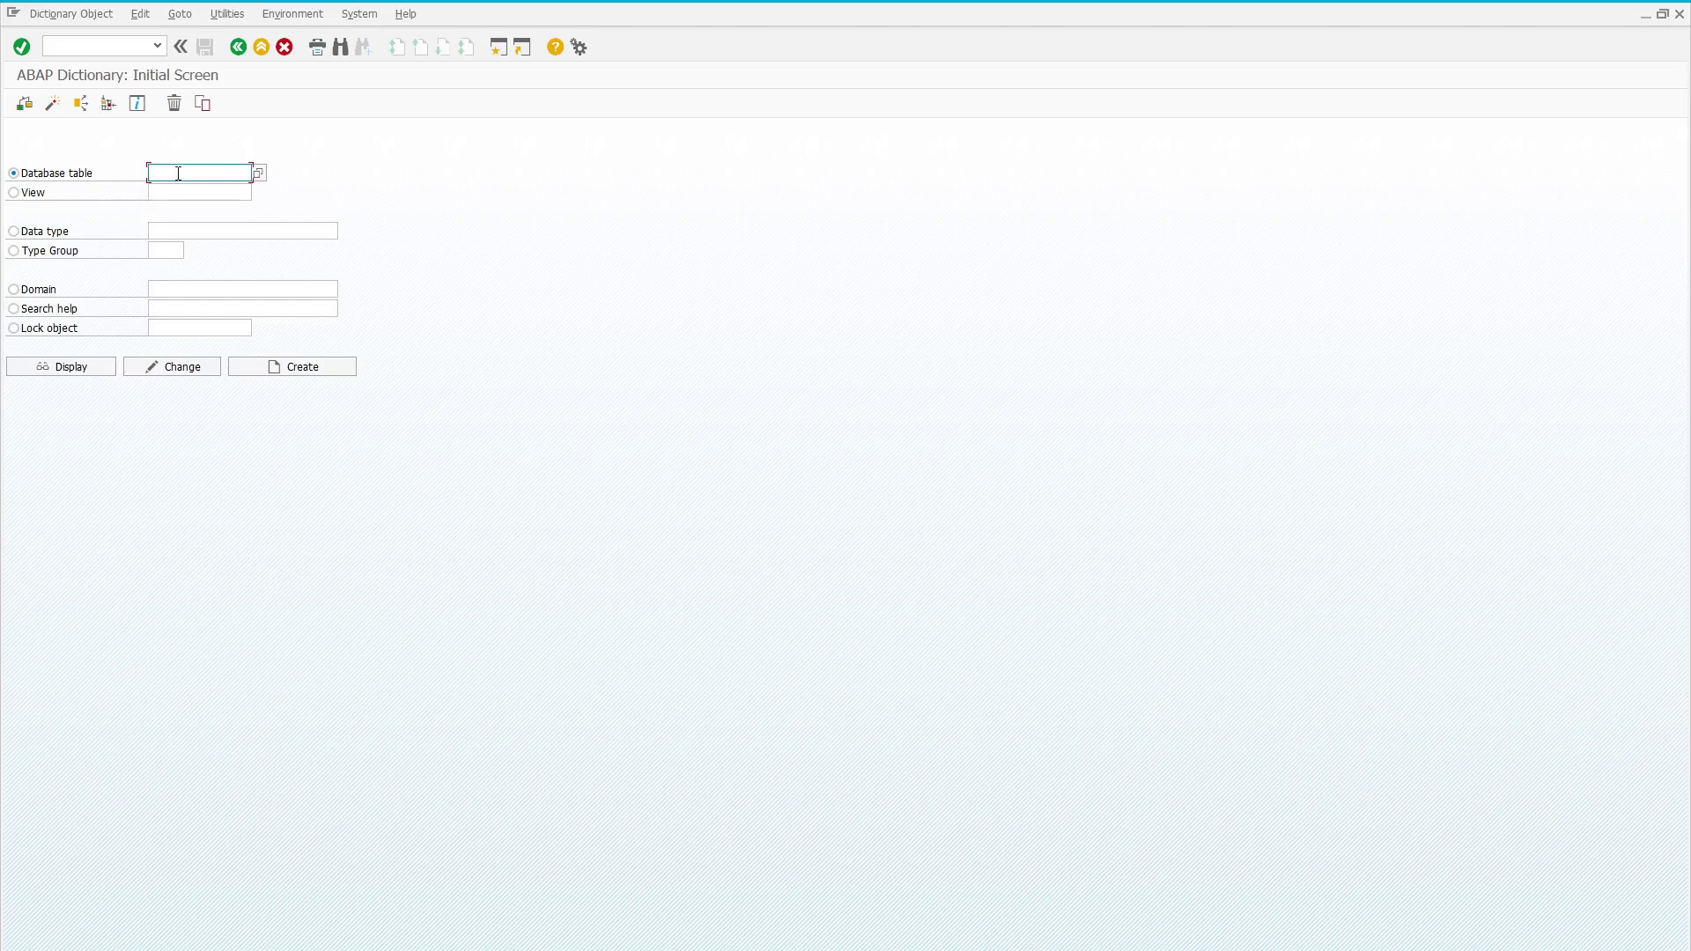
- Enter table name BKPF in SE11 and display its definition
text(BKPF)
double_click(178, 174)
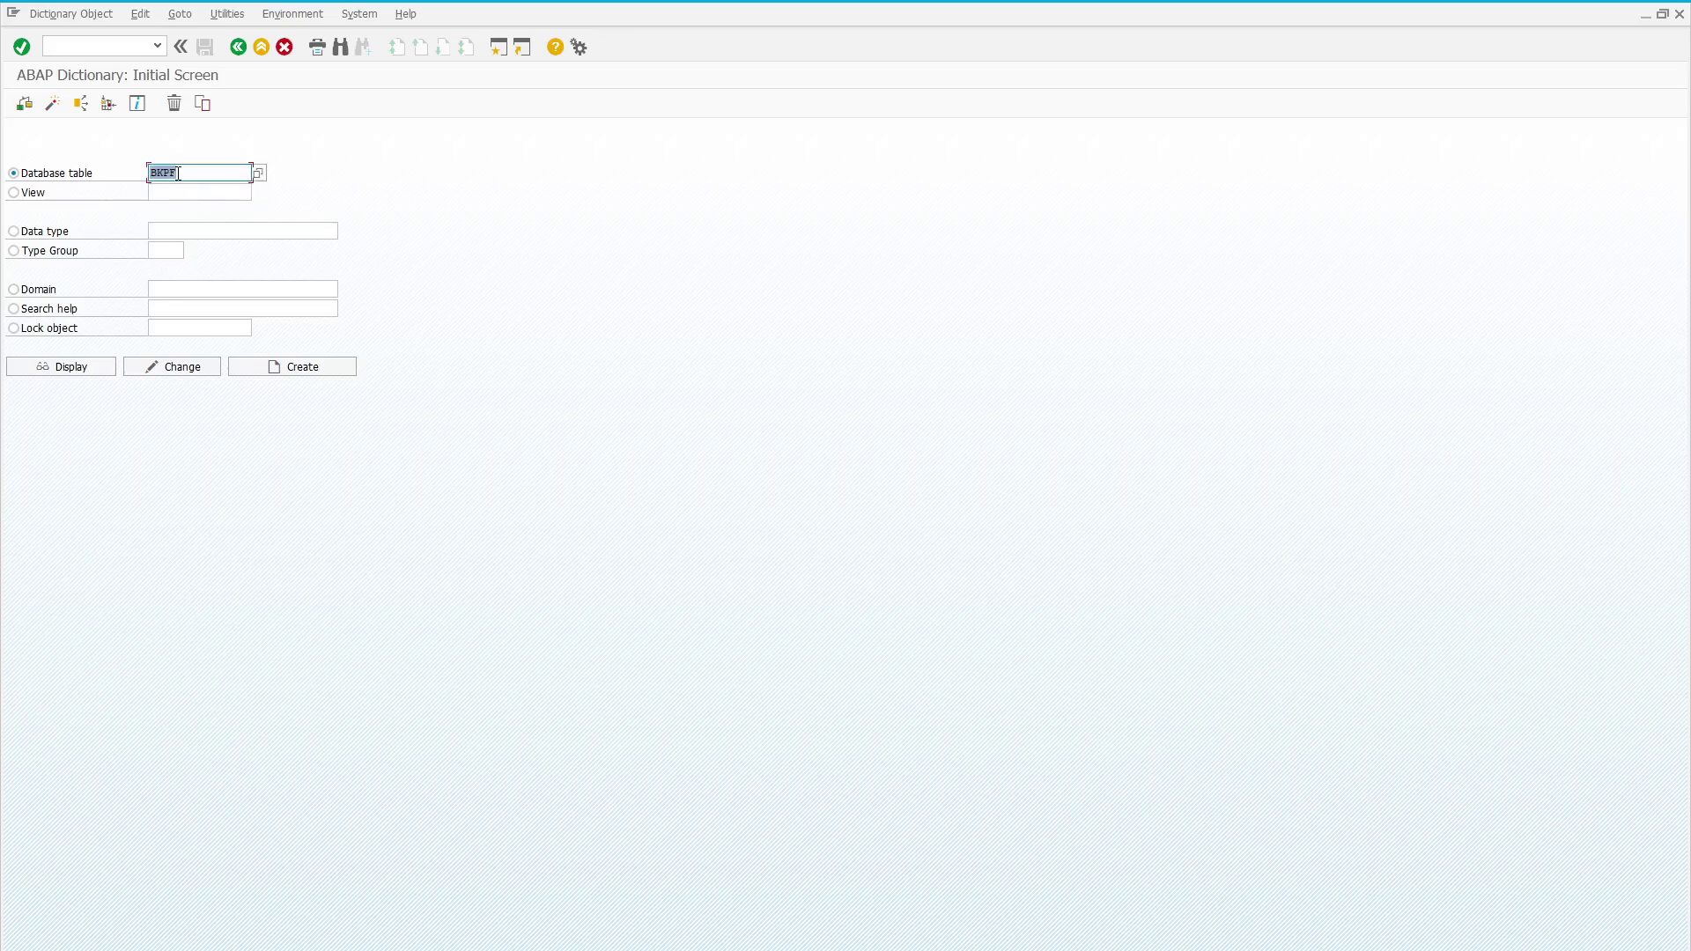
click(110, 365)
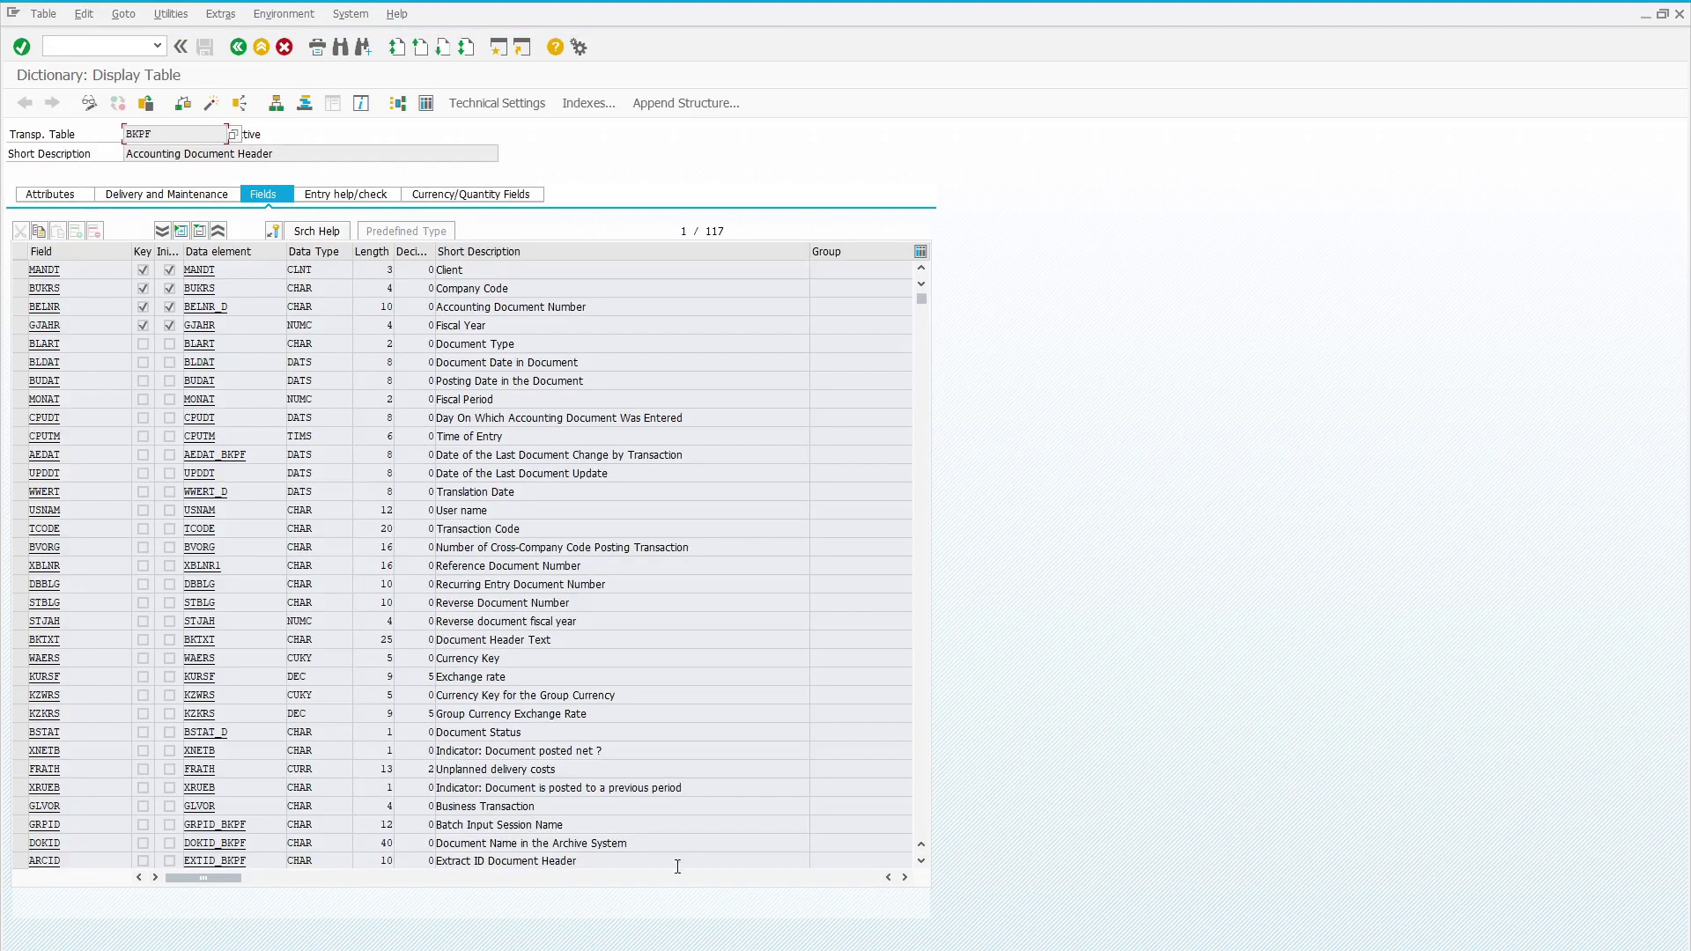
- Arrange the TECH_DOC notes beside a restored, smaller SAP window showing BKPF
key(alt+Tab)
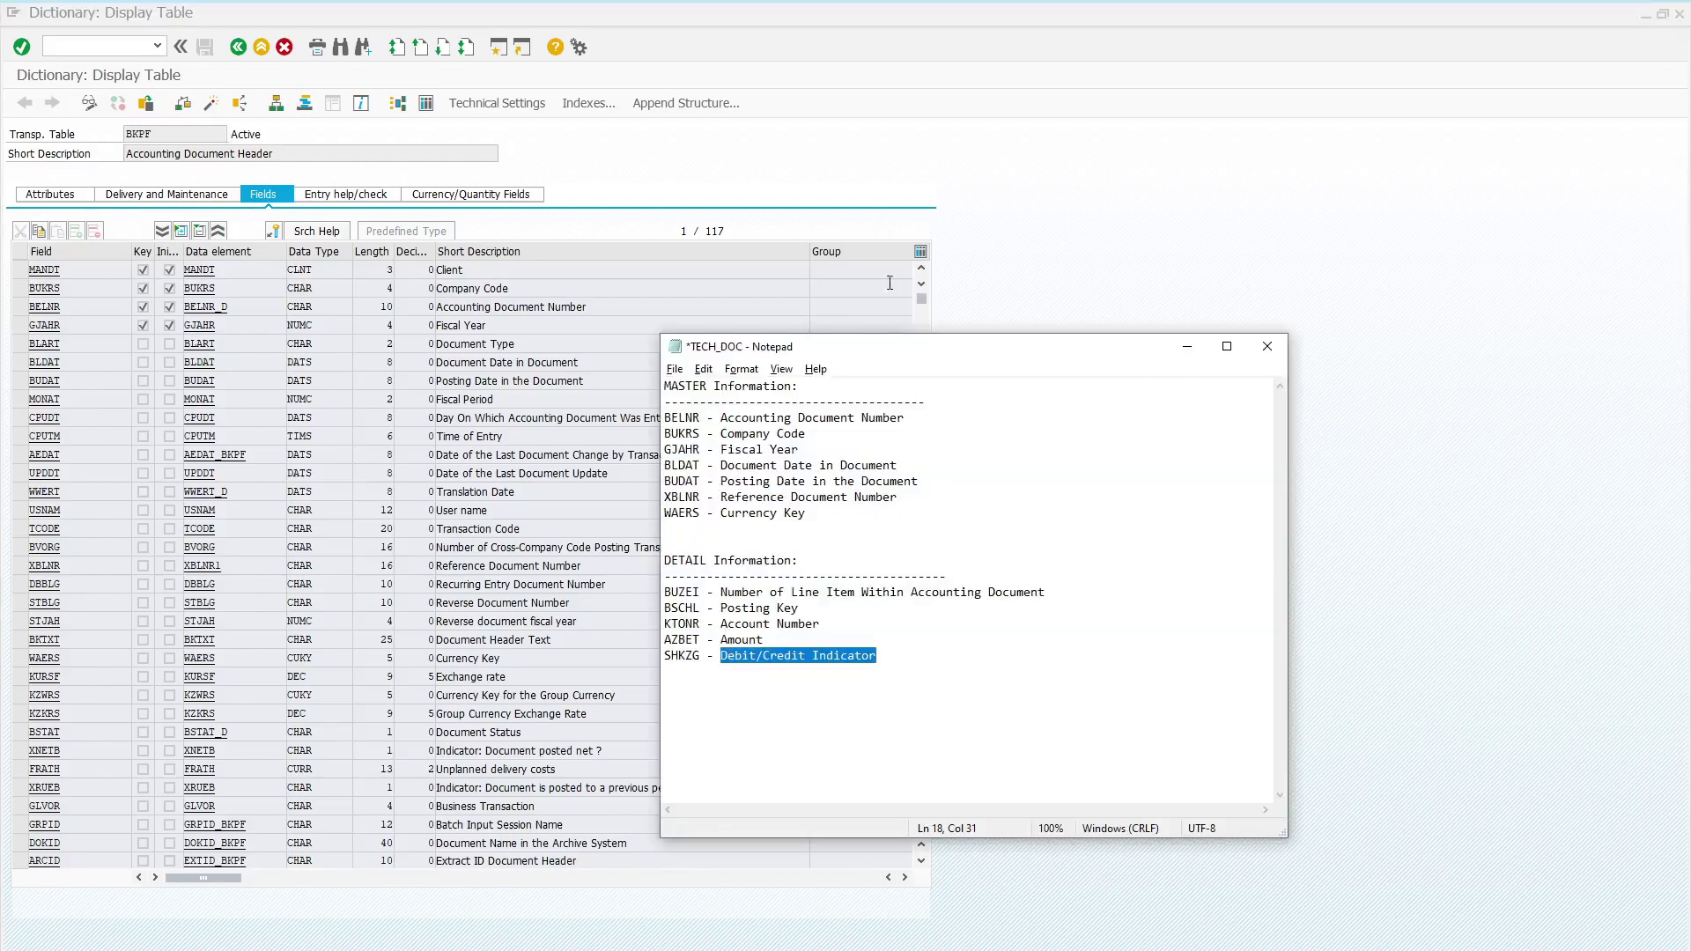
drag(907, 352, 1054, 186)
click(1652, 19)
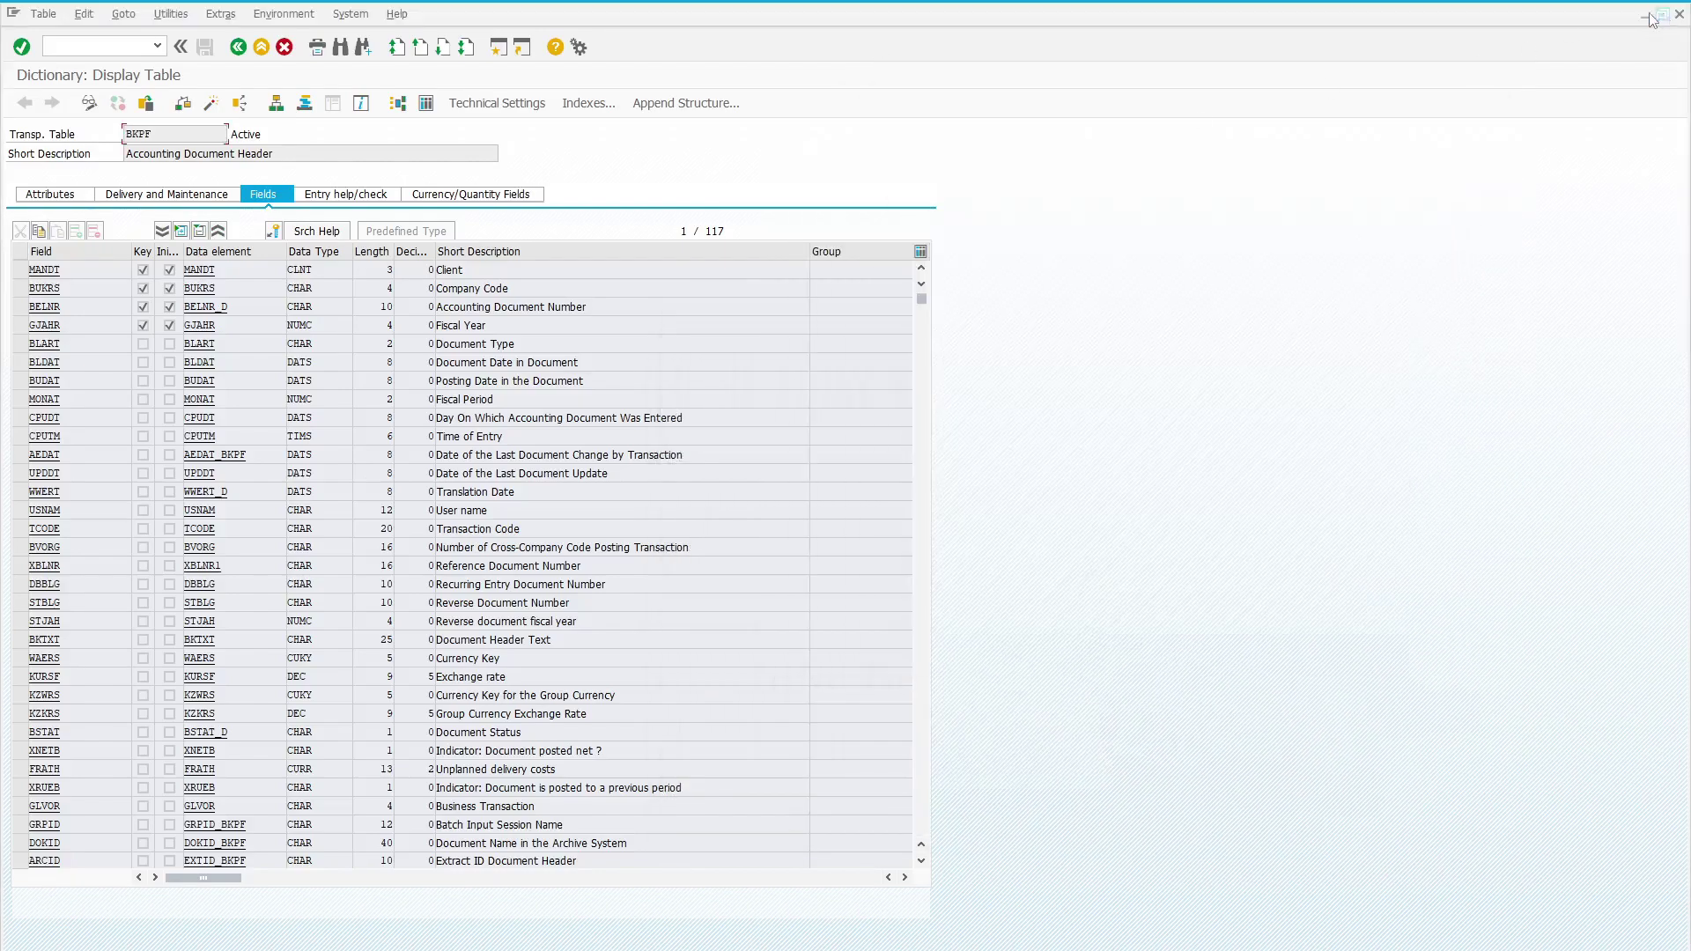
click(1656, 16)
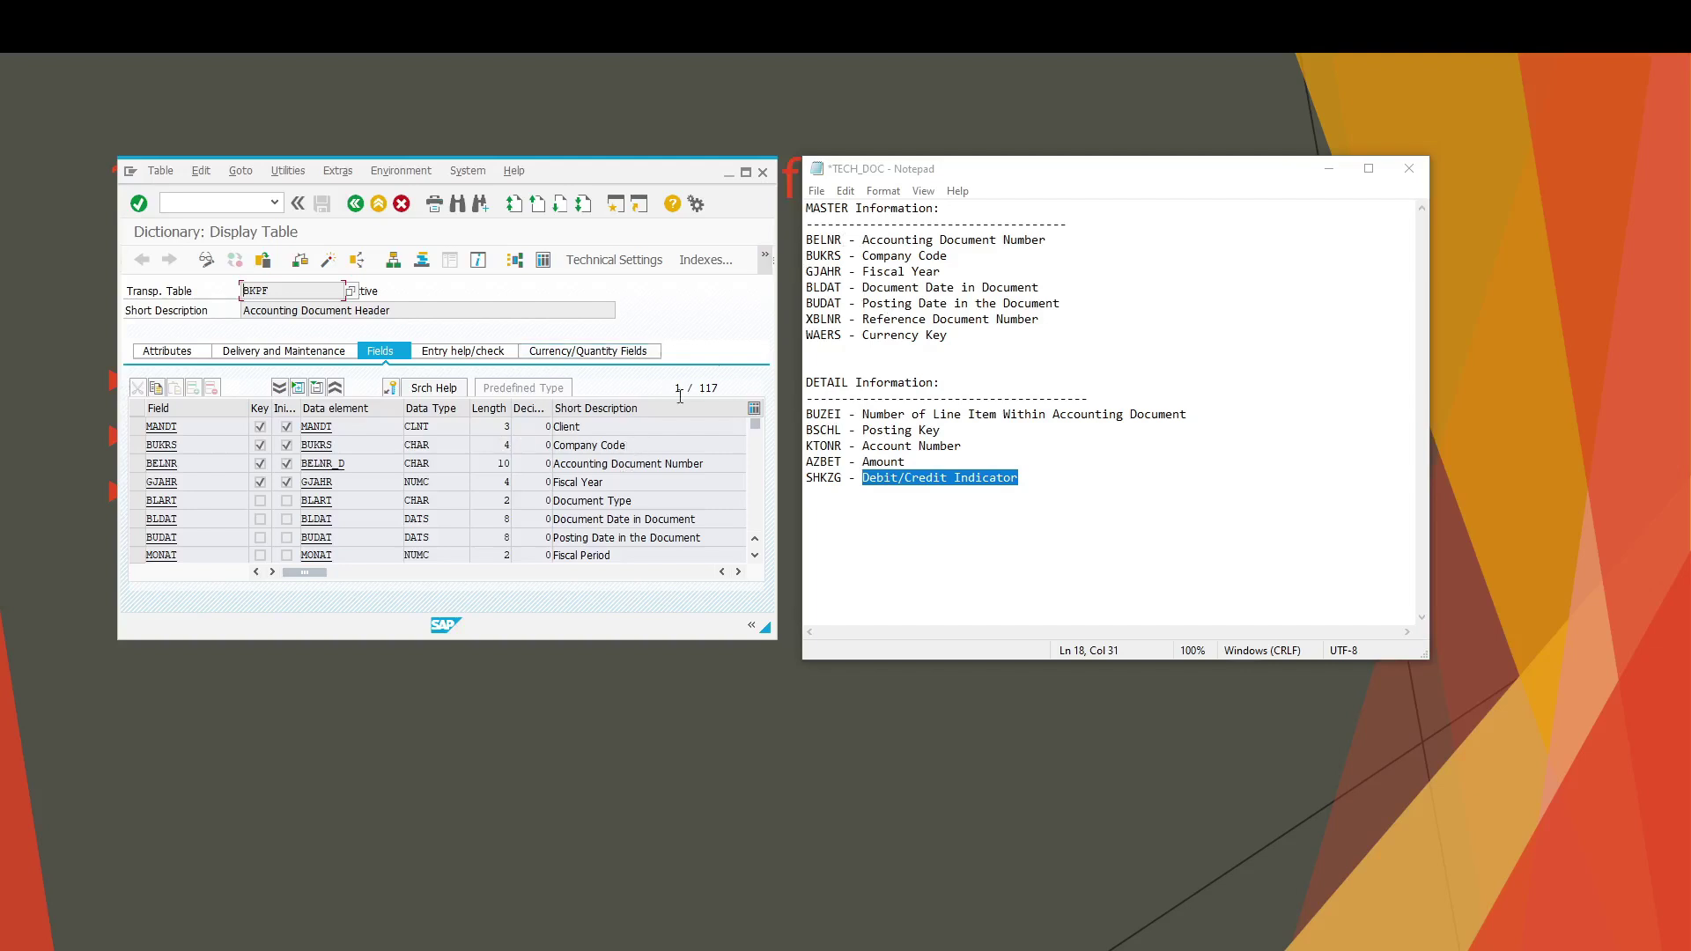
- Match the notes' descriptions to BKPF fields BELNR, BUKRS, BLDAT and BUDAT, then mark XBLNR
drag(868, 240, 1070, 246)
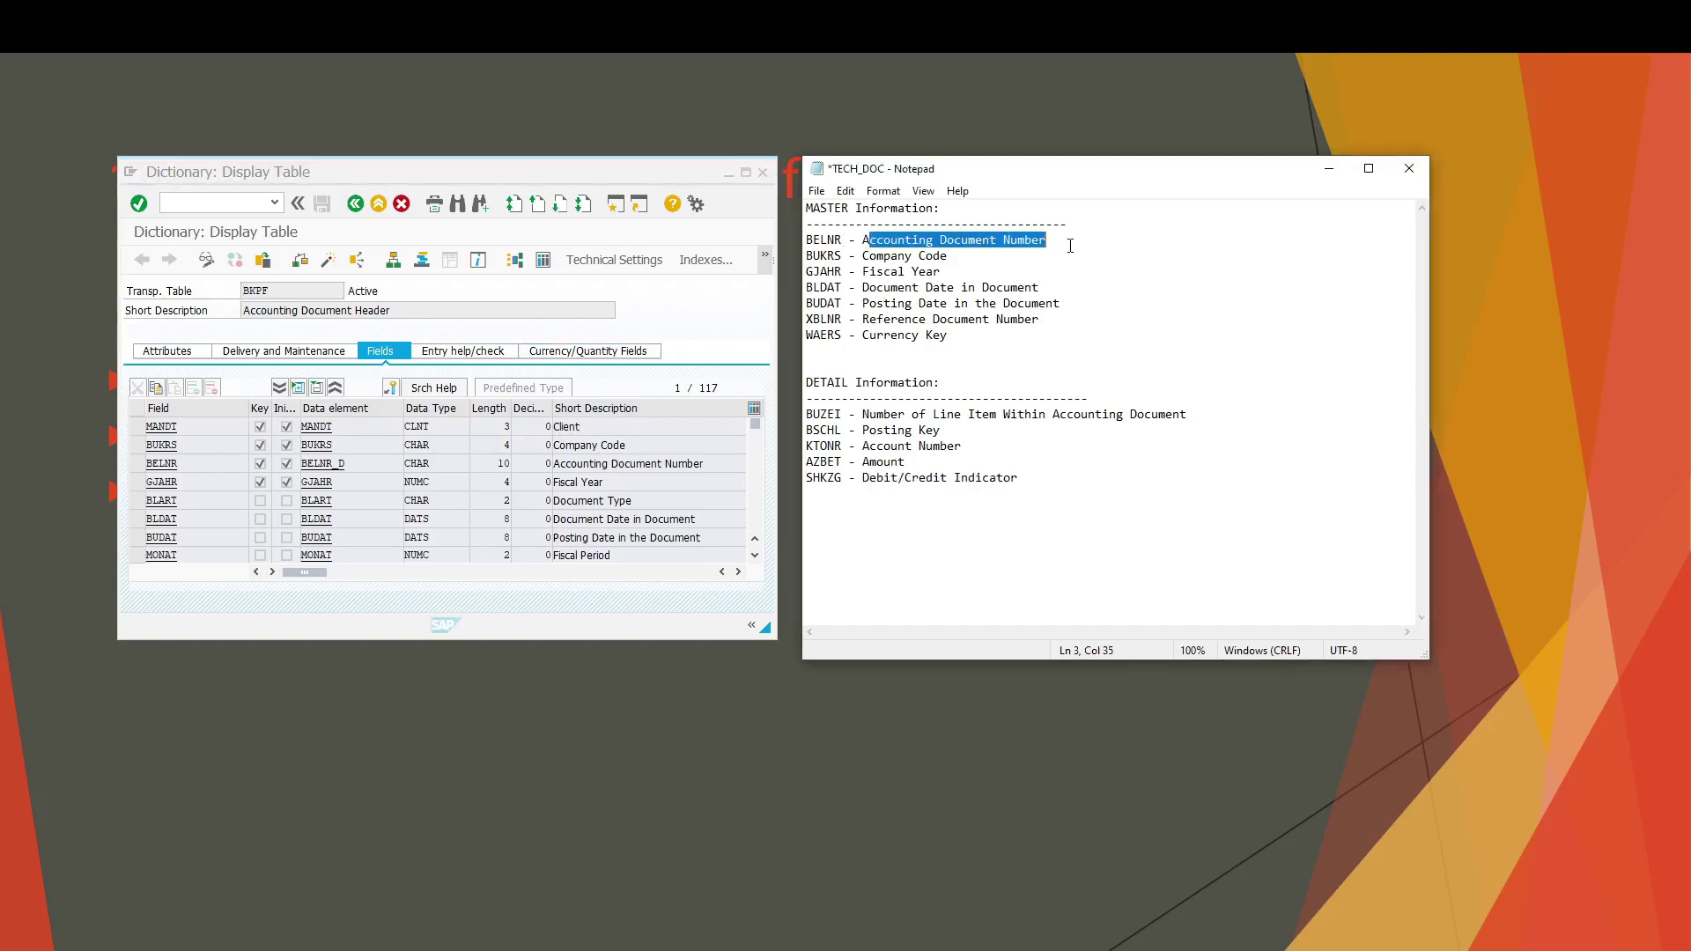
drag(704, 464, 552, 464)
drag(947, 256, 848, 256)
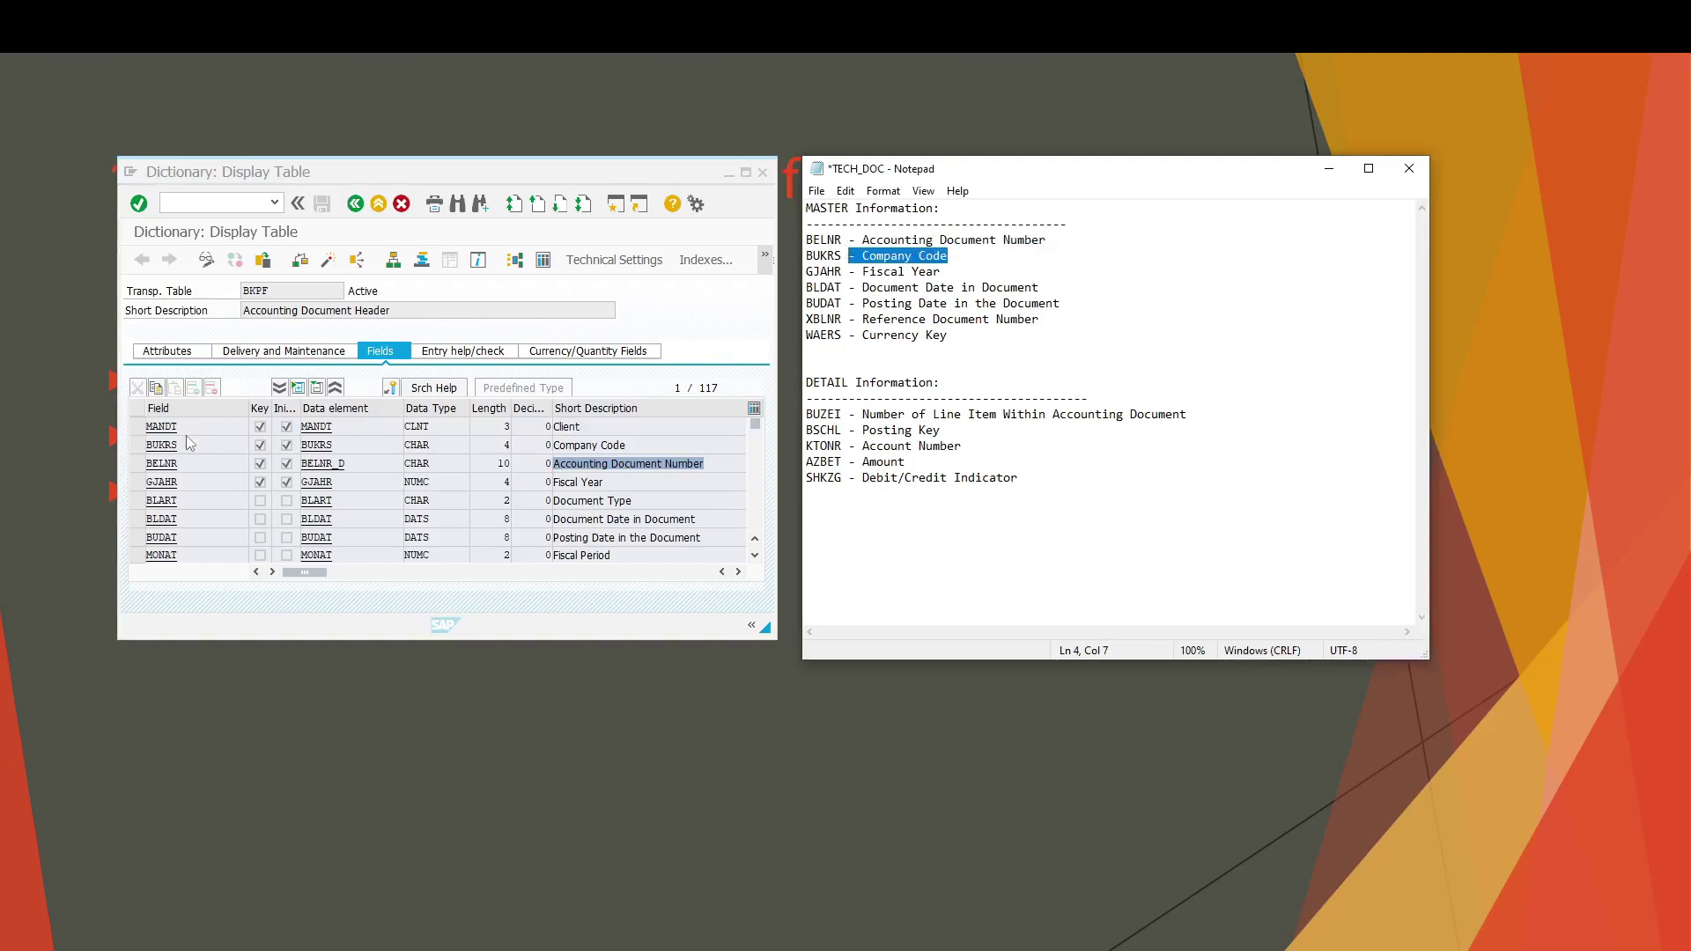
drag(178, 445, 165, 445)
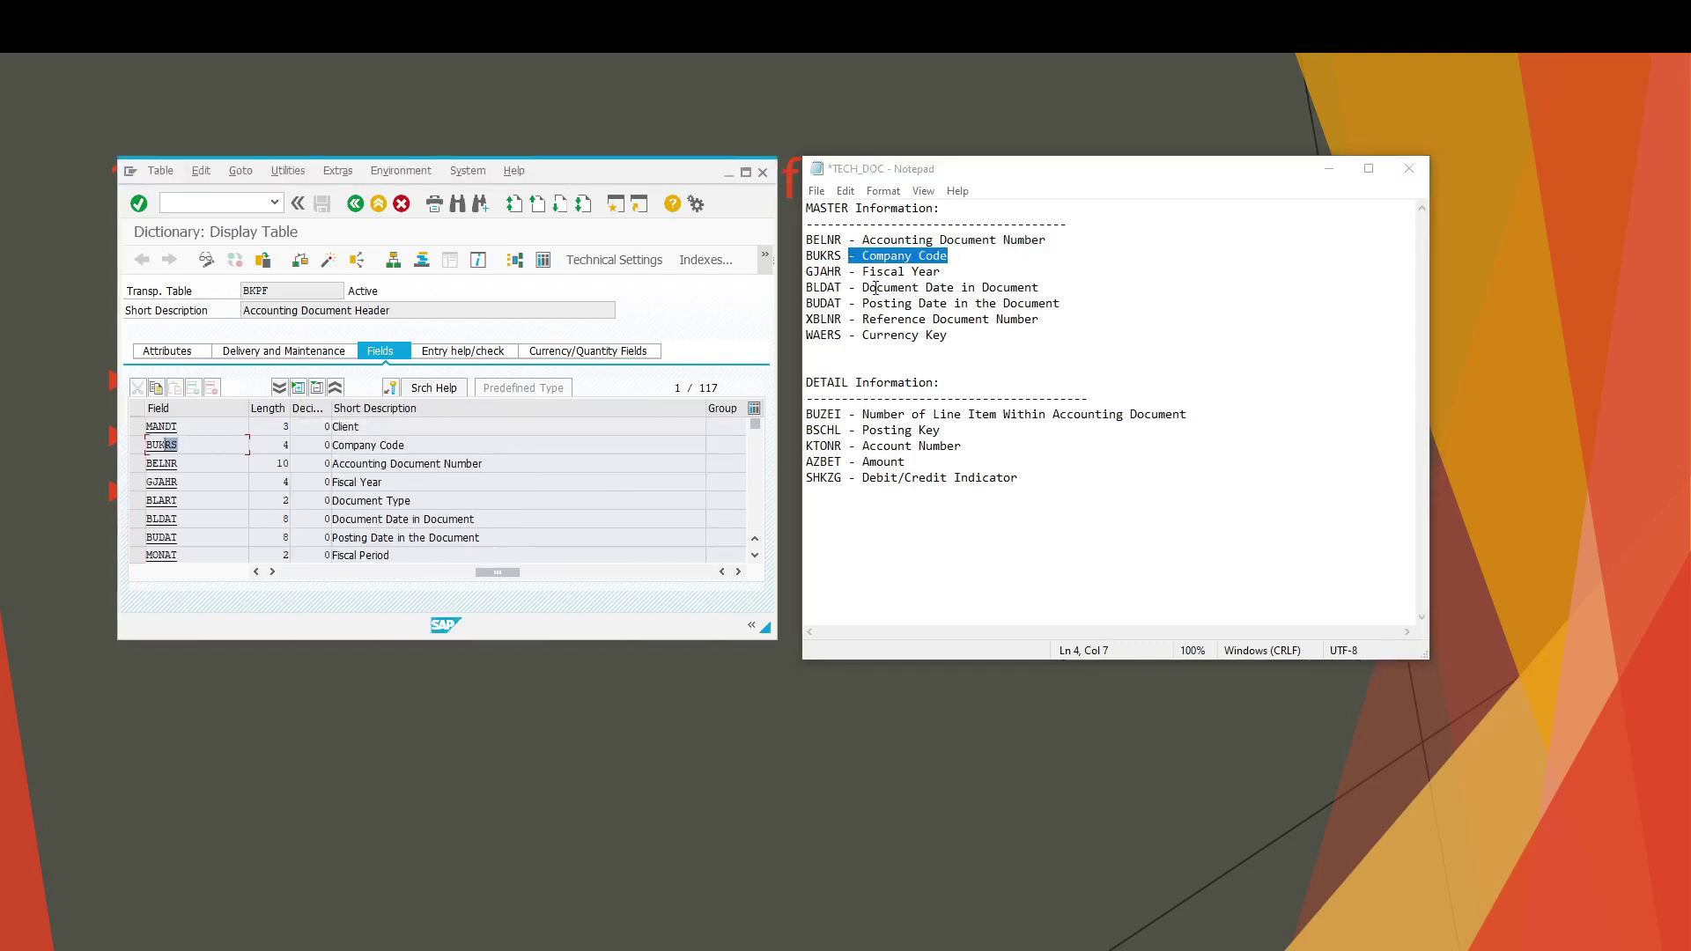
drag(878, 289, 977, 289)
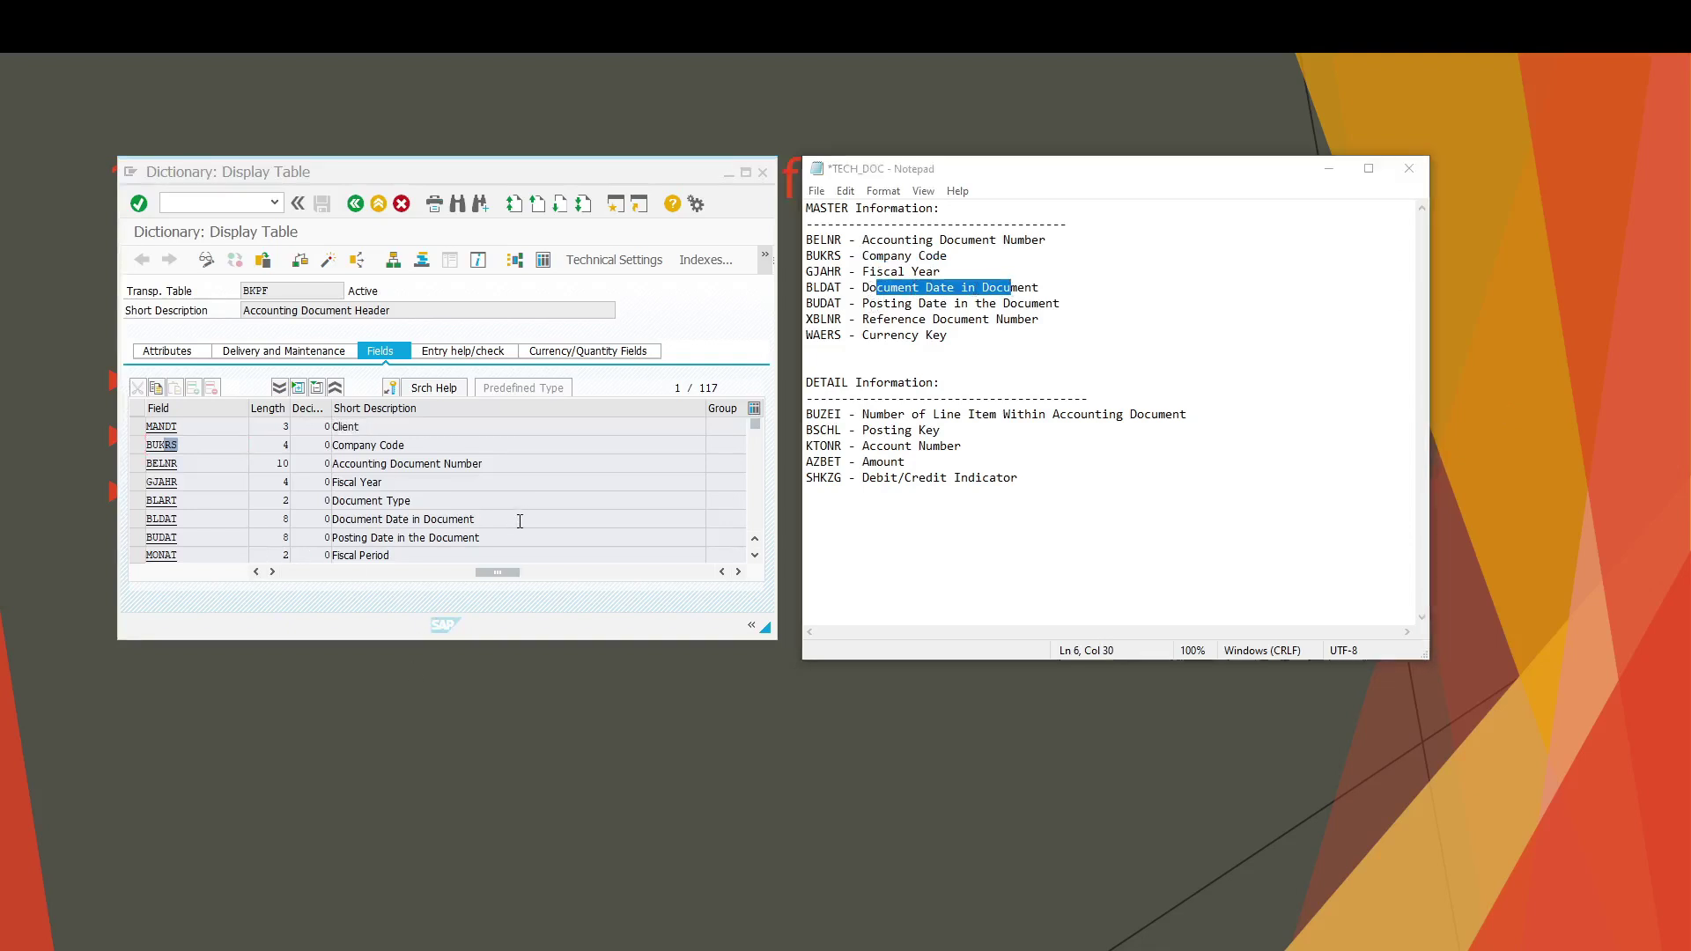
drag(476, 519, 326, 521)
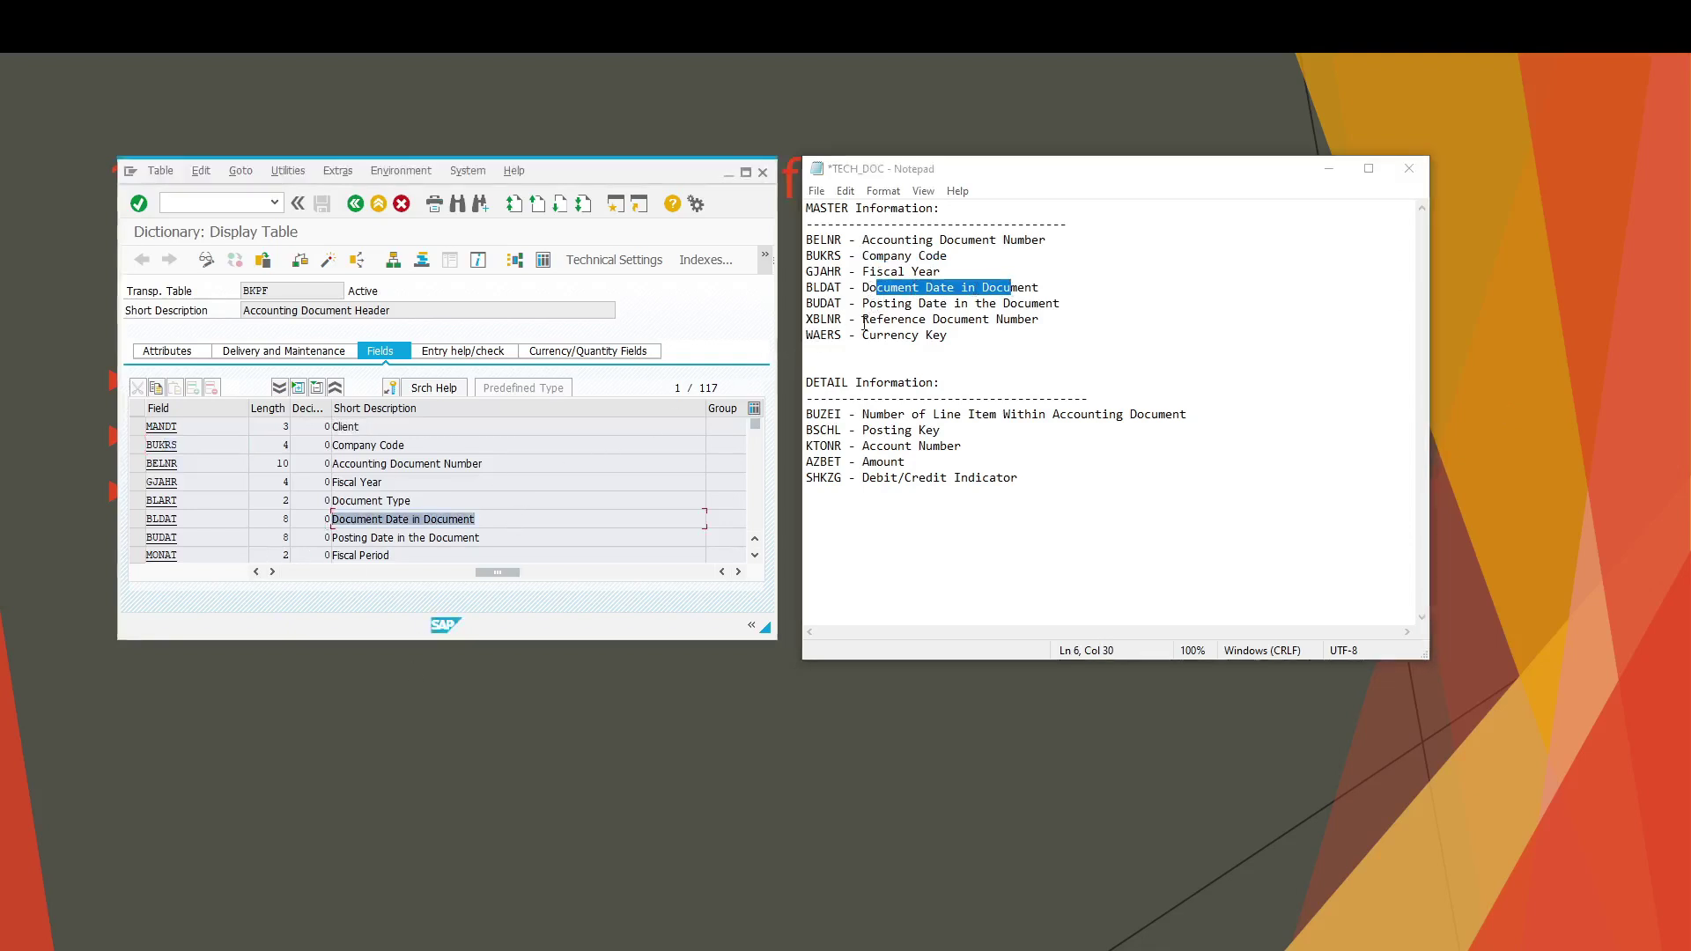
drag(491, 538, 272, 543)
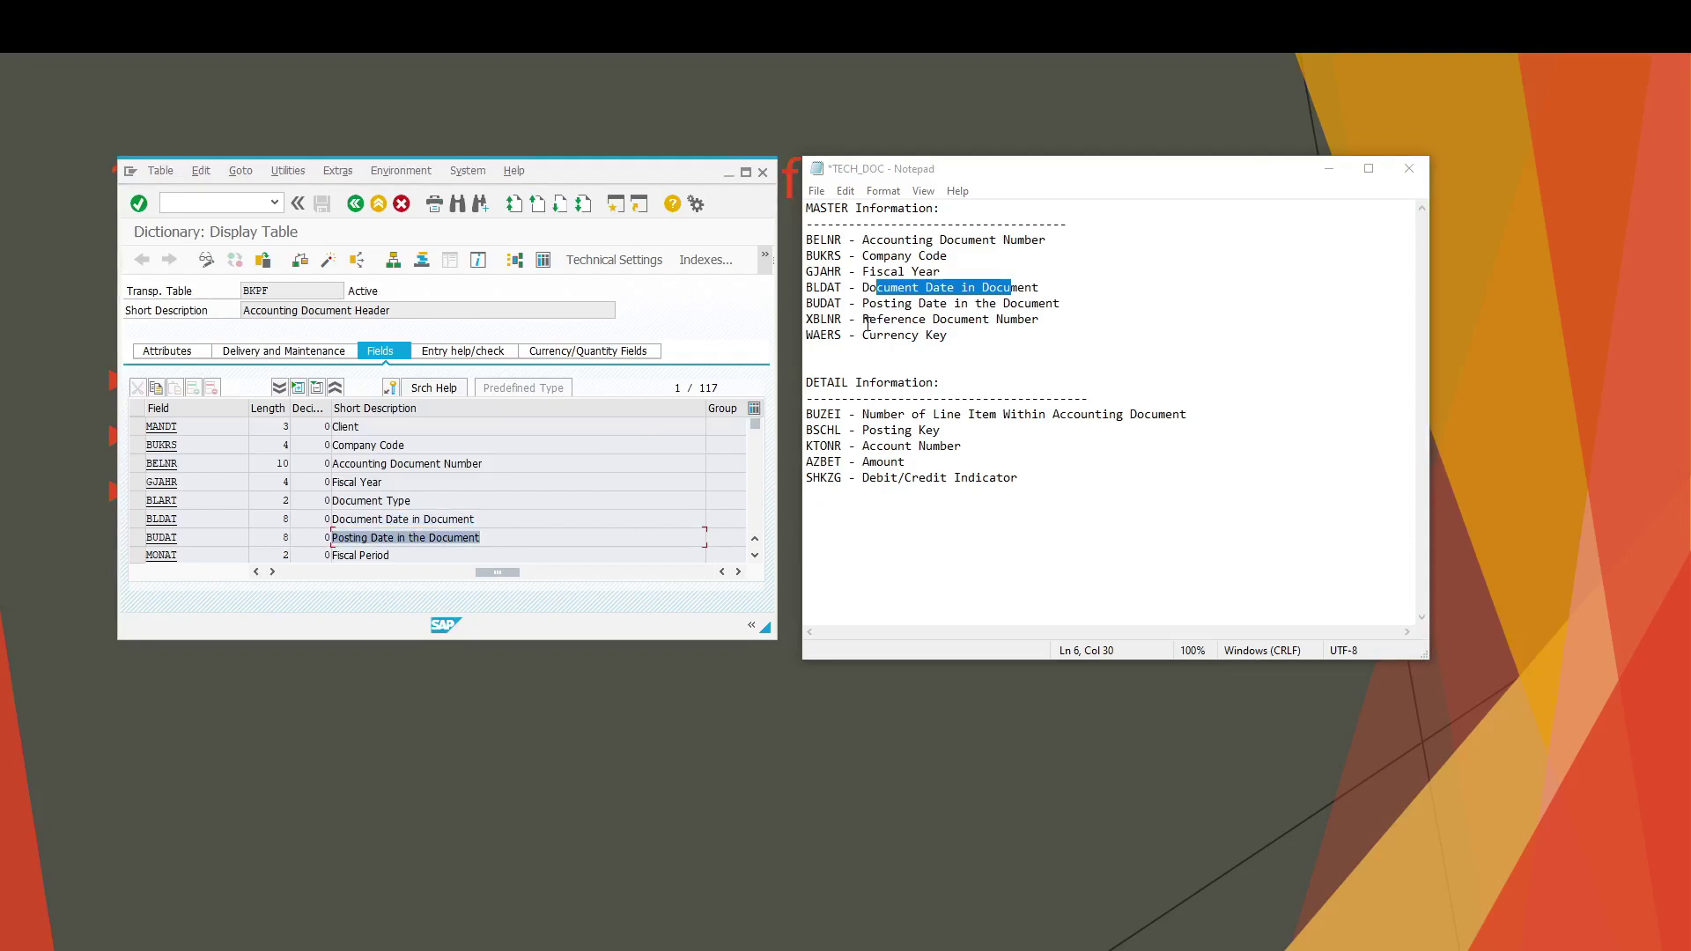
drag(843, 319, 803, 318)
key(ctrl+c)
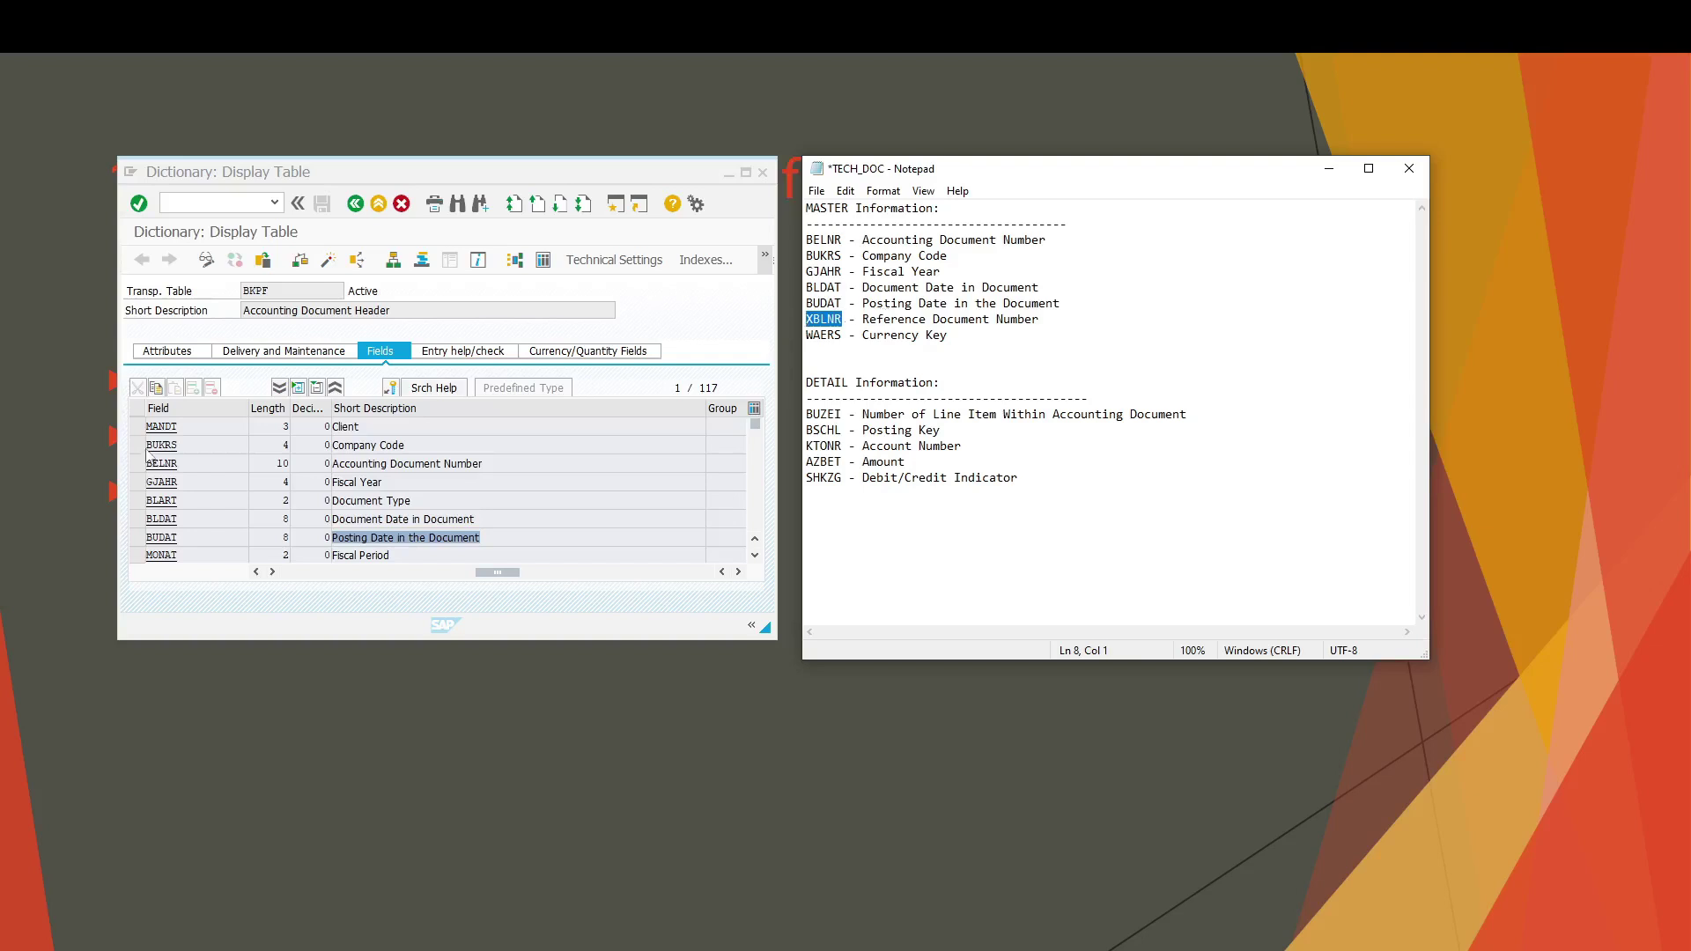
click(269, 445)
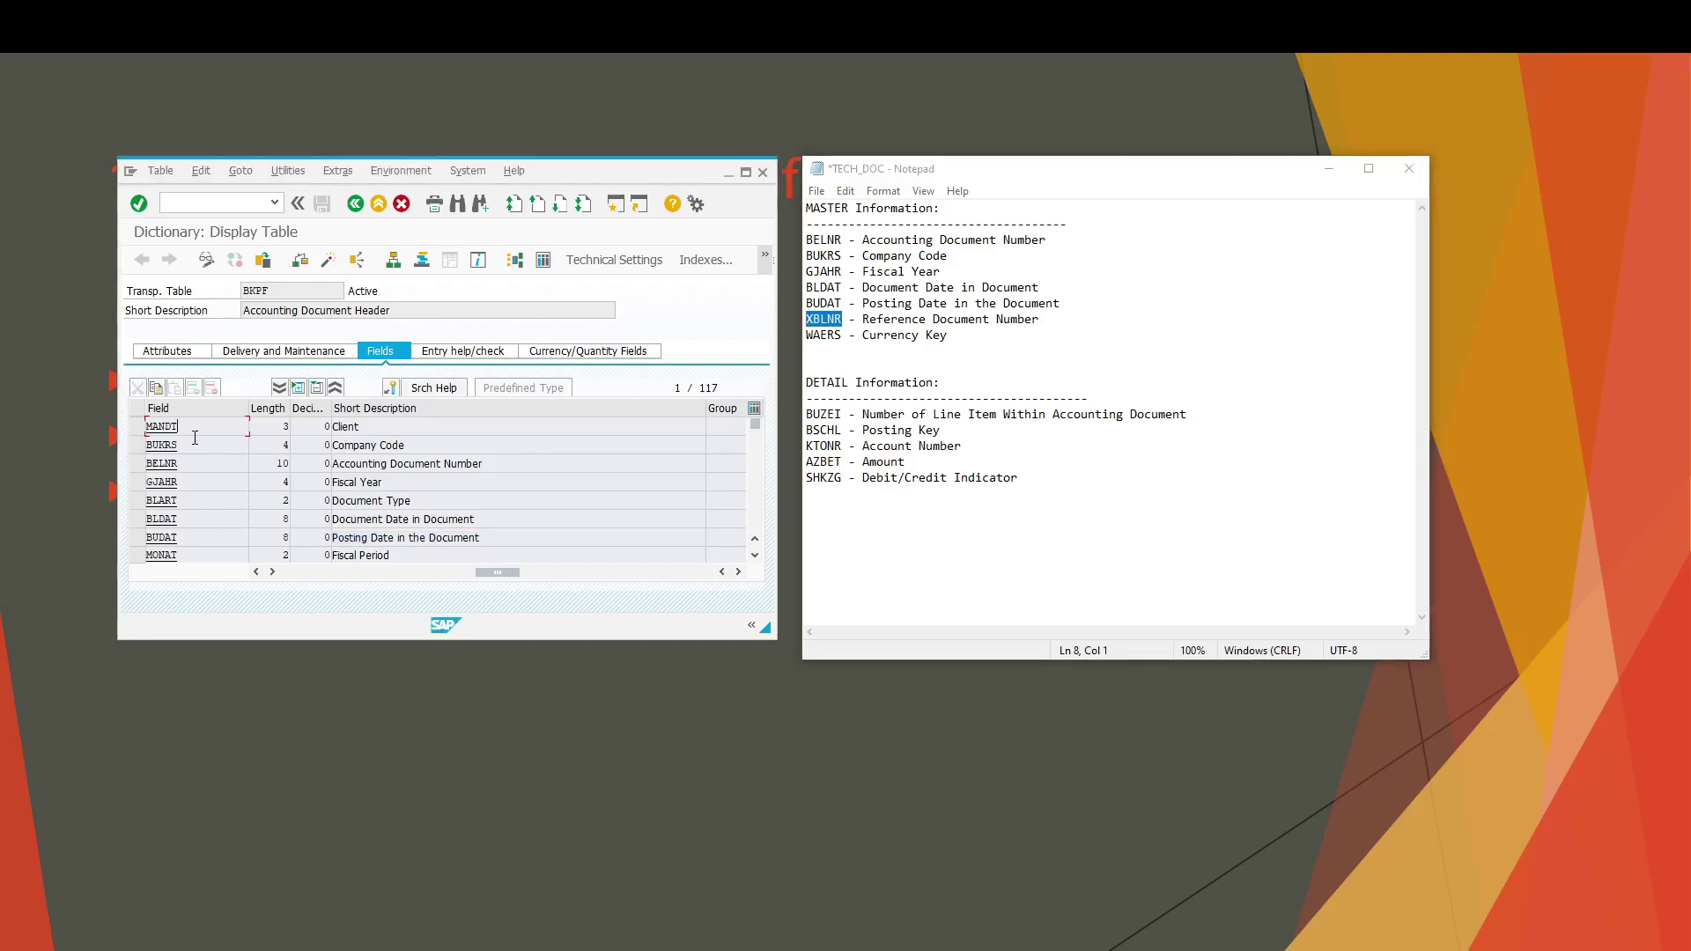
- Search the BKPF field list for XBLNR and highlight the field name
key(ctrl+f)
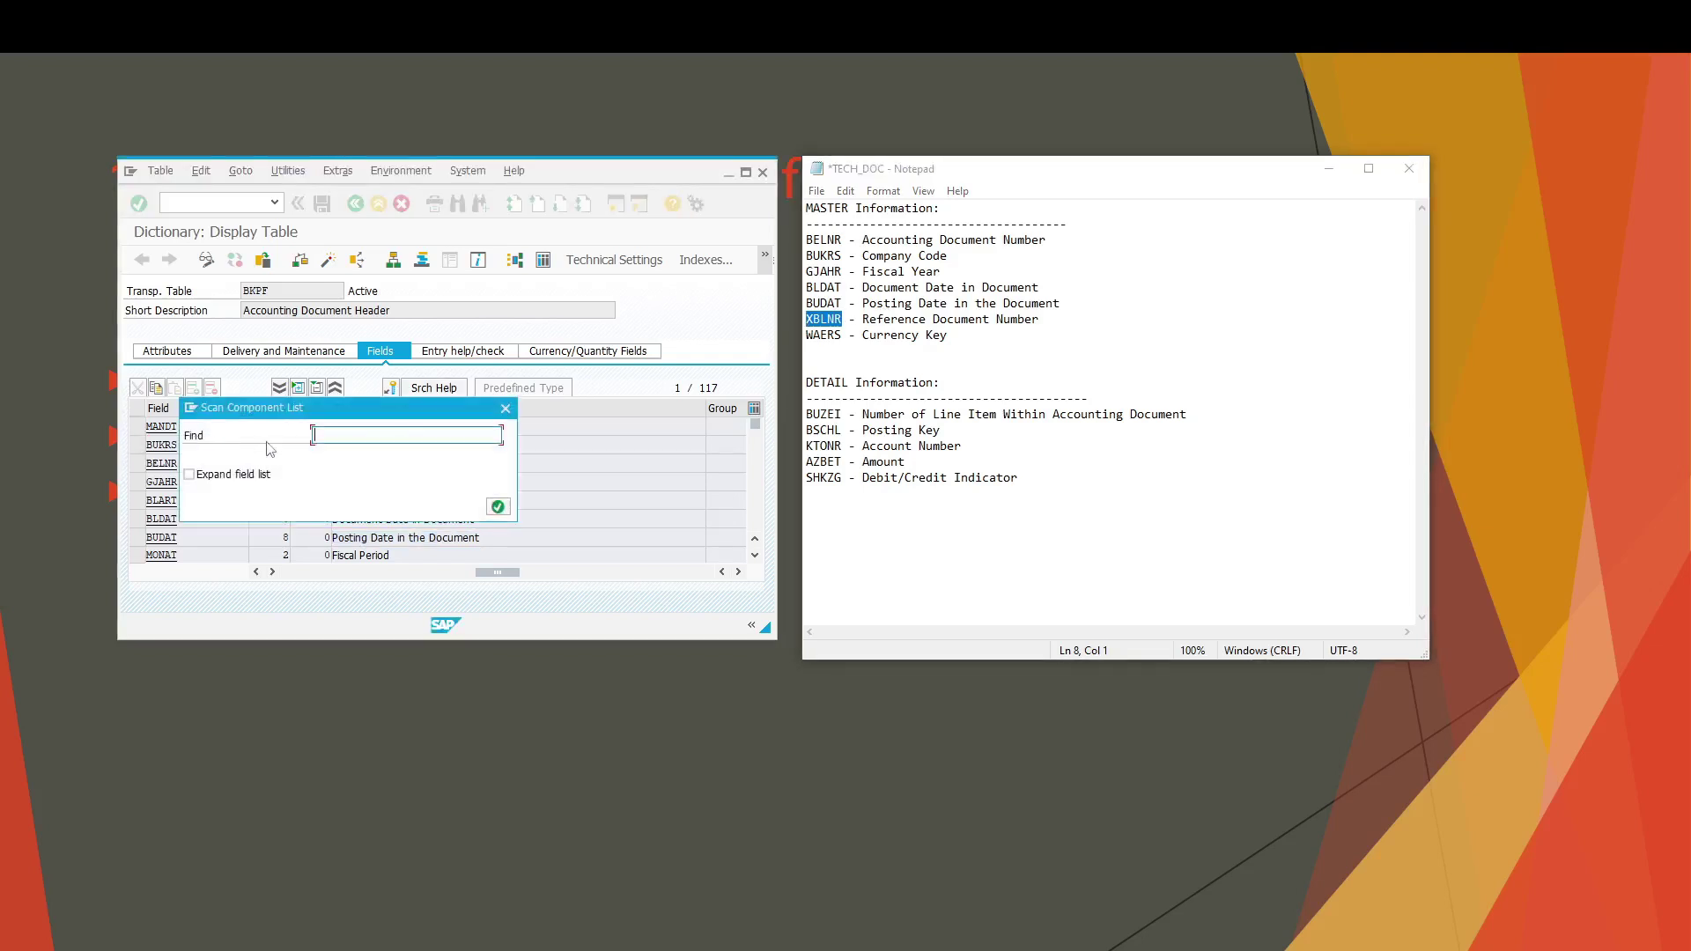
key(ctrl+v)
click(498, 507)
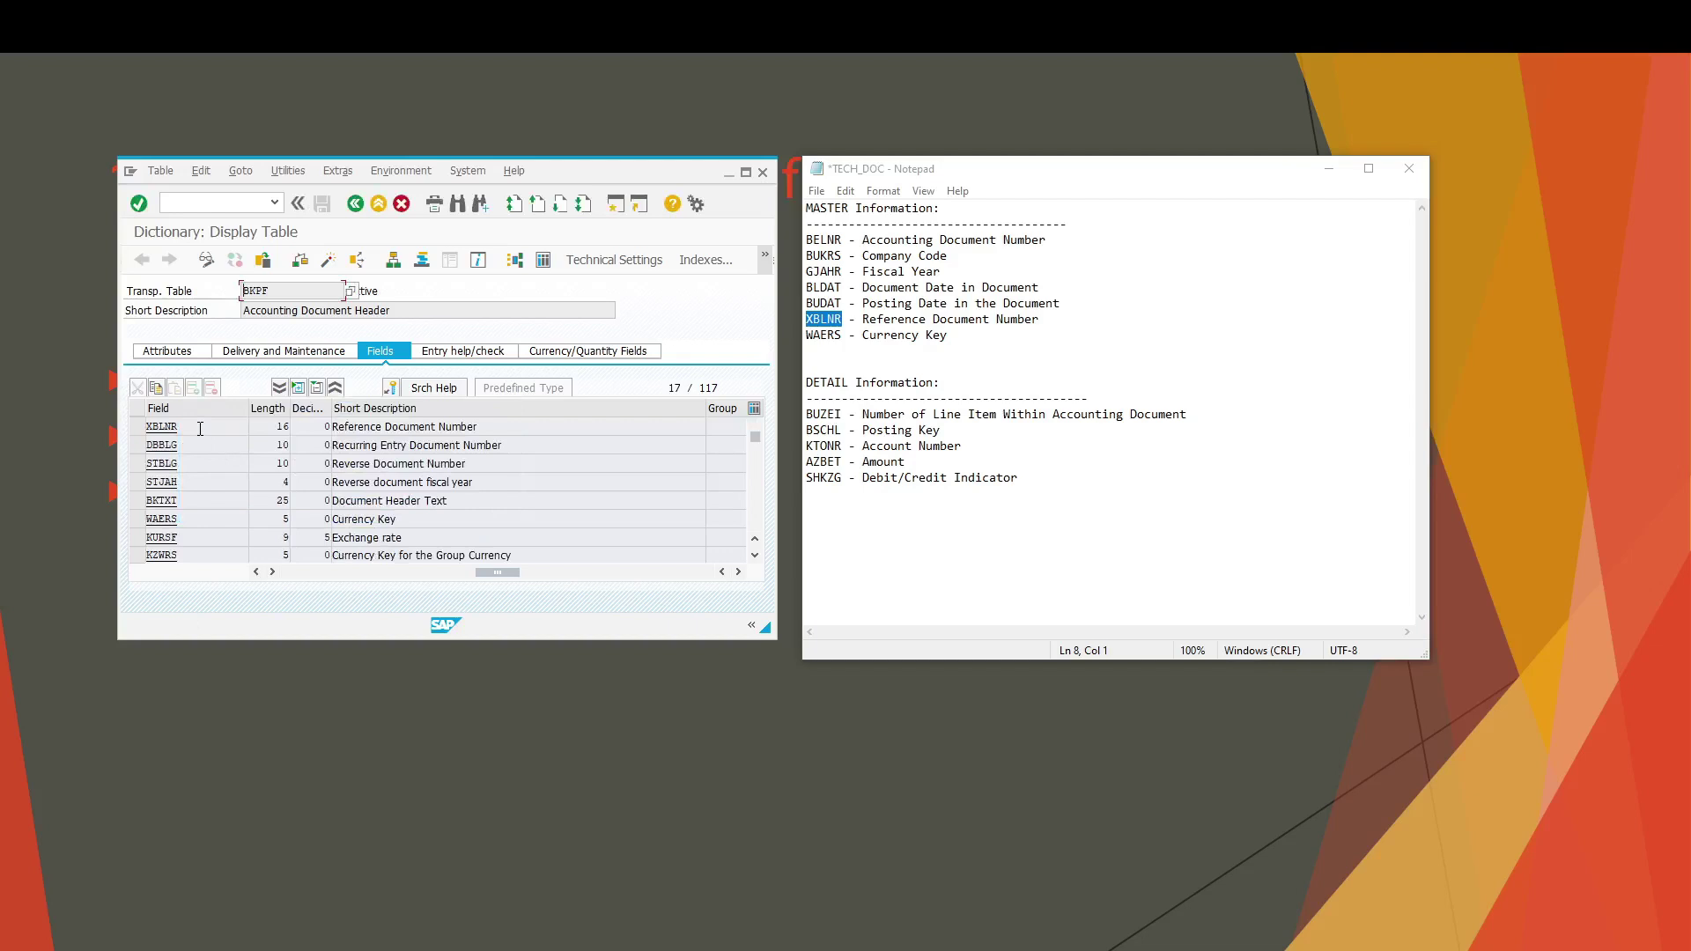
drag(187, 427, 142, 426)
- Select WAERS in the notes, then find it in BKPF and highlight its Currency Key description
click(843, 335)
drag(843, 335, 793, 331)
key(ctrl+c)
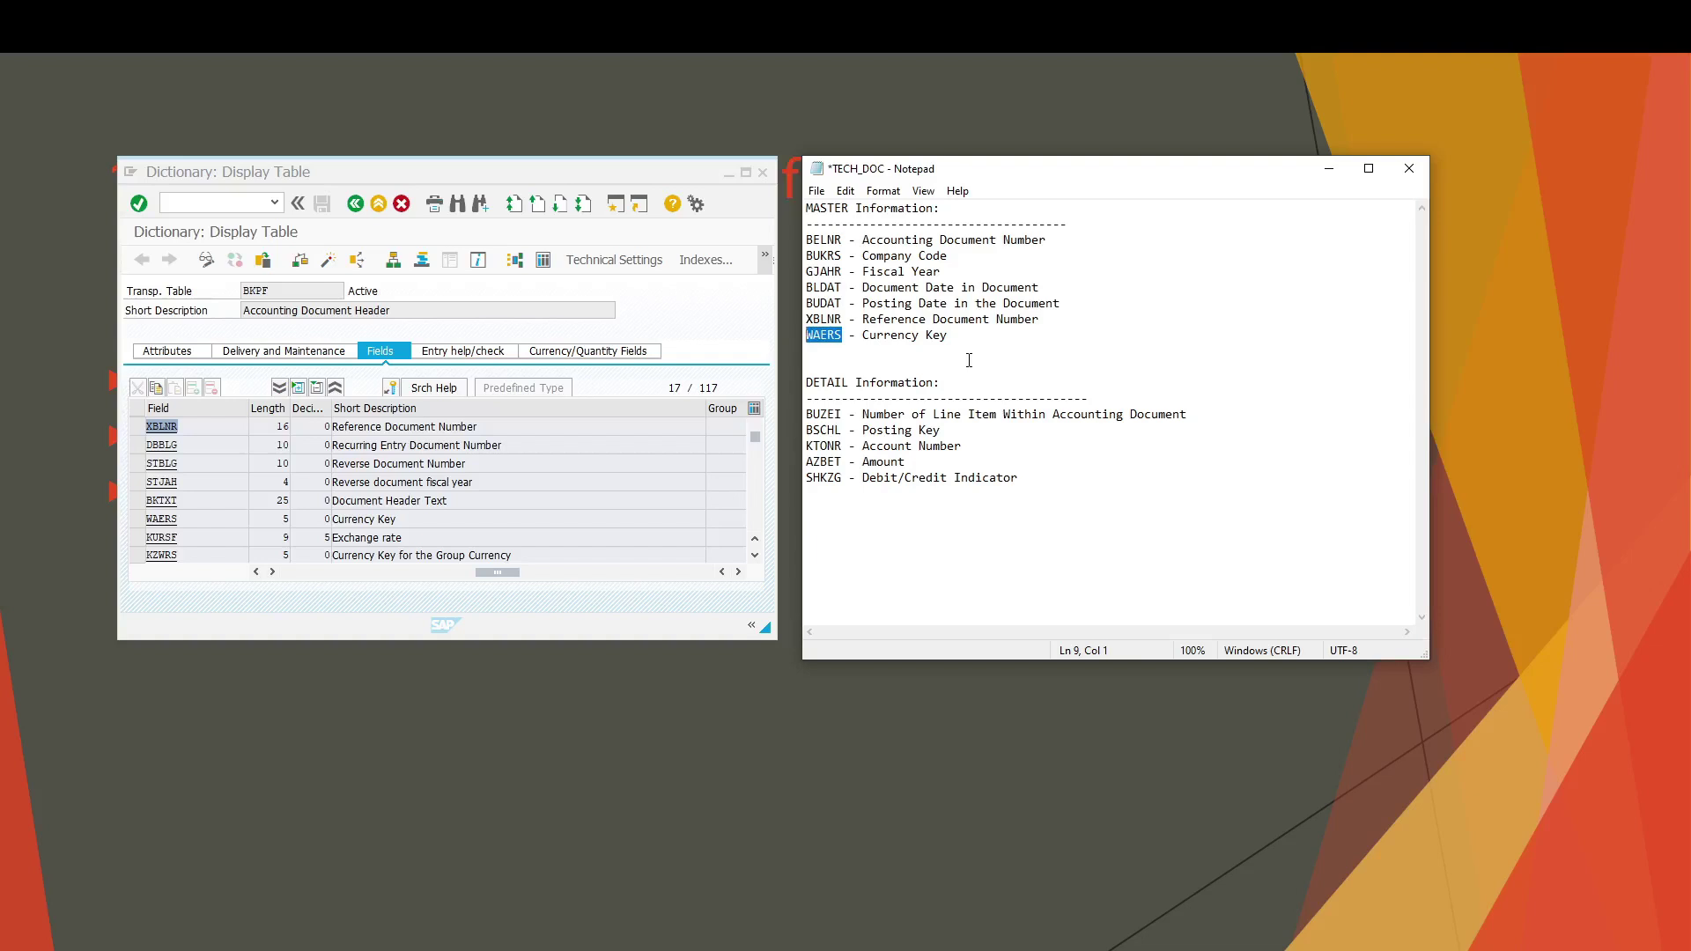
click(194, 445)
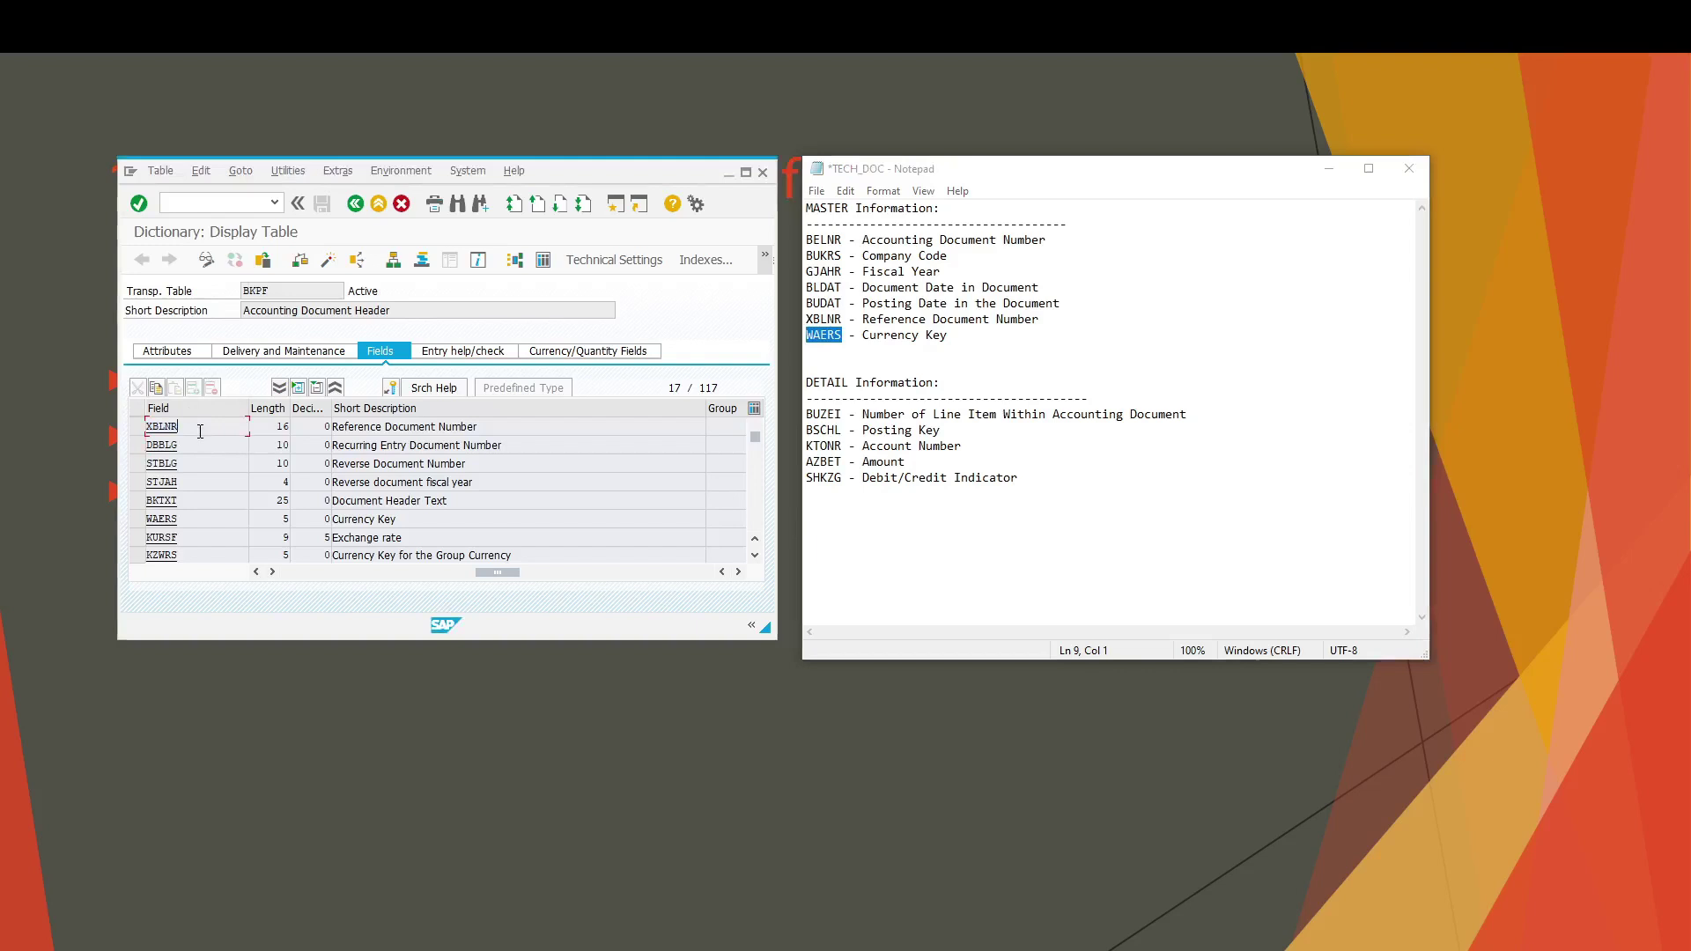
key(ctrl+f)
key(ctrl+v)
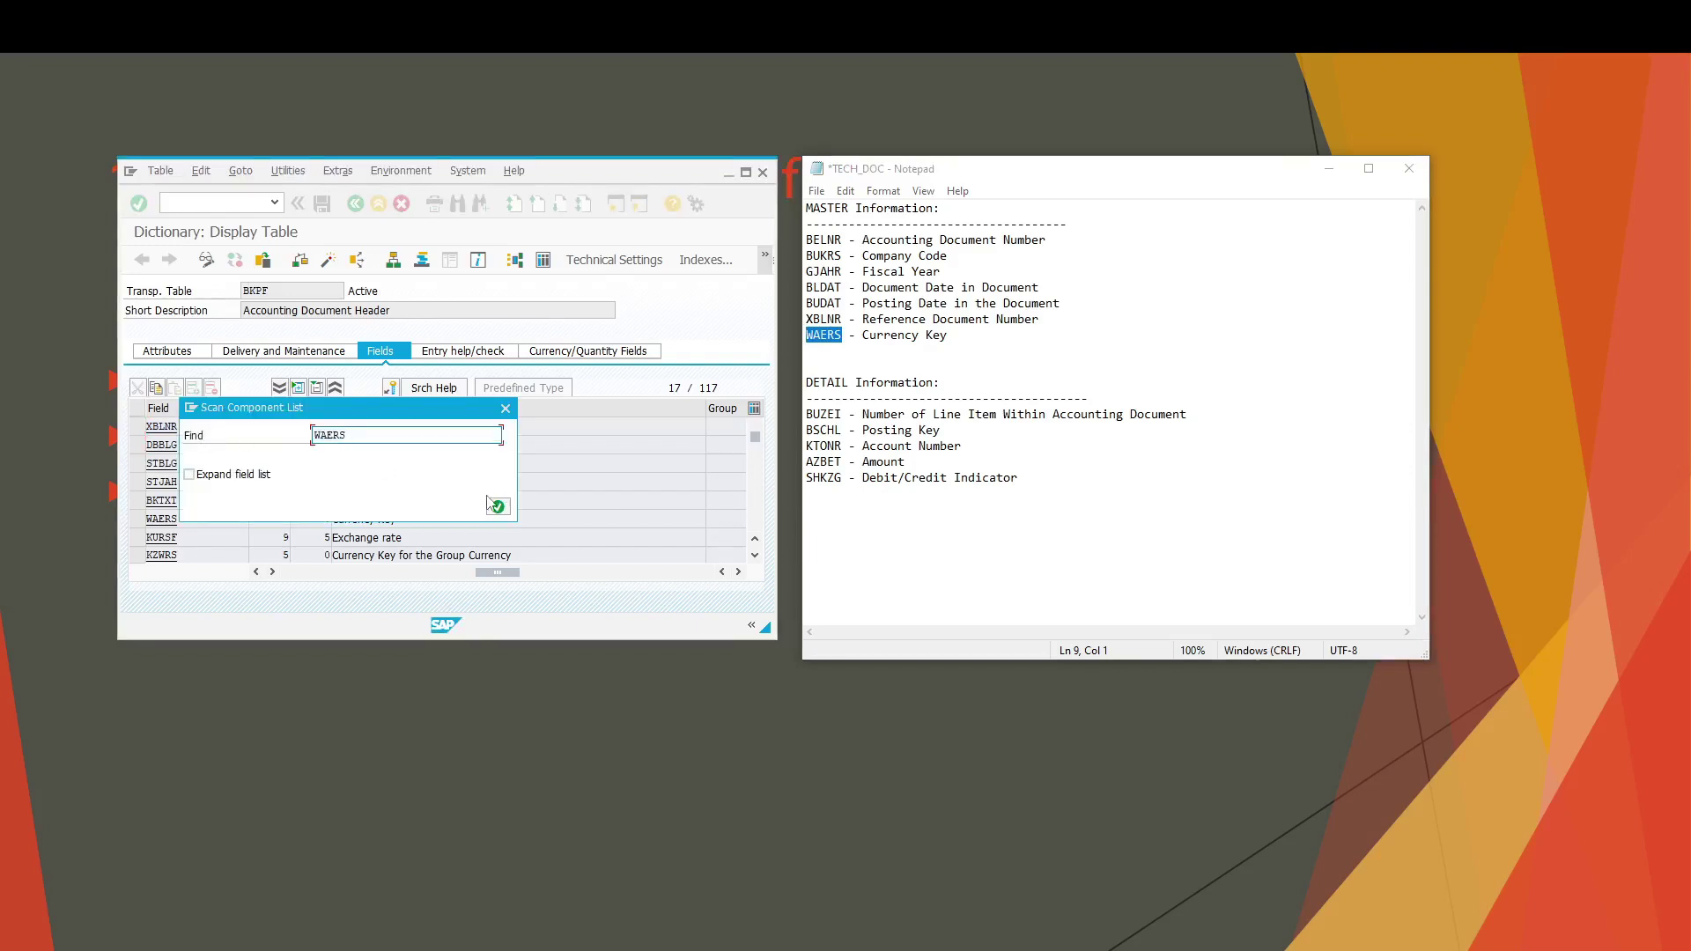
click(496, 505)
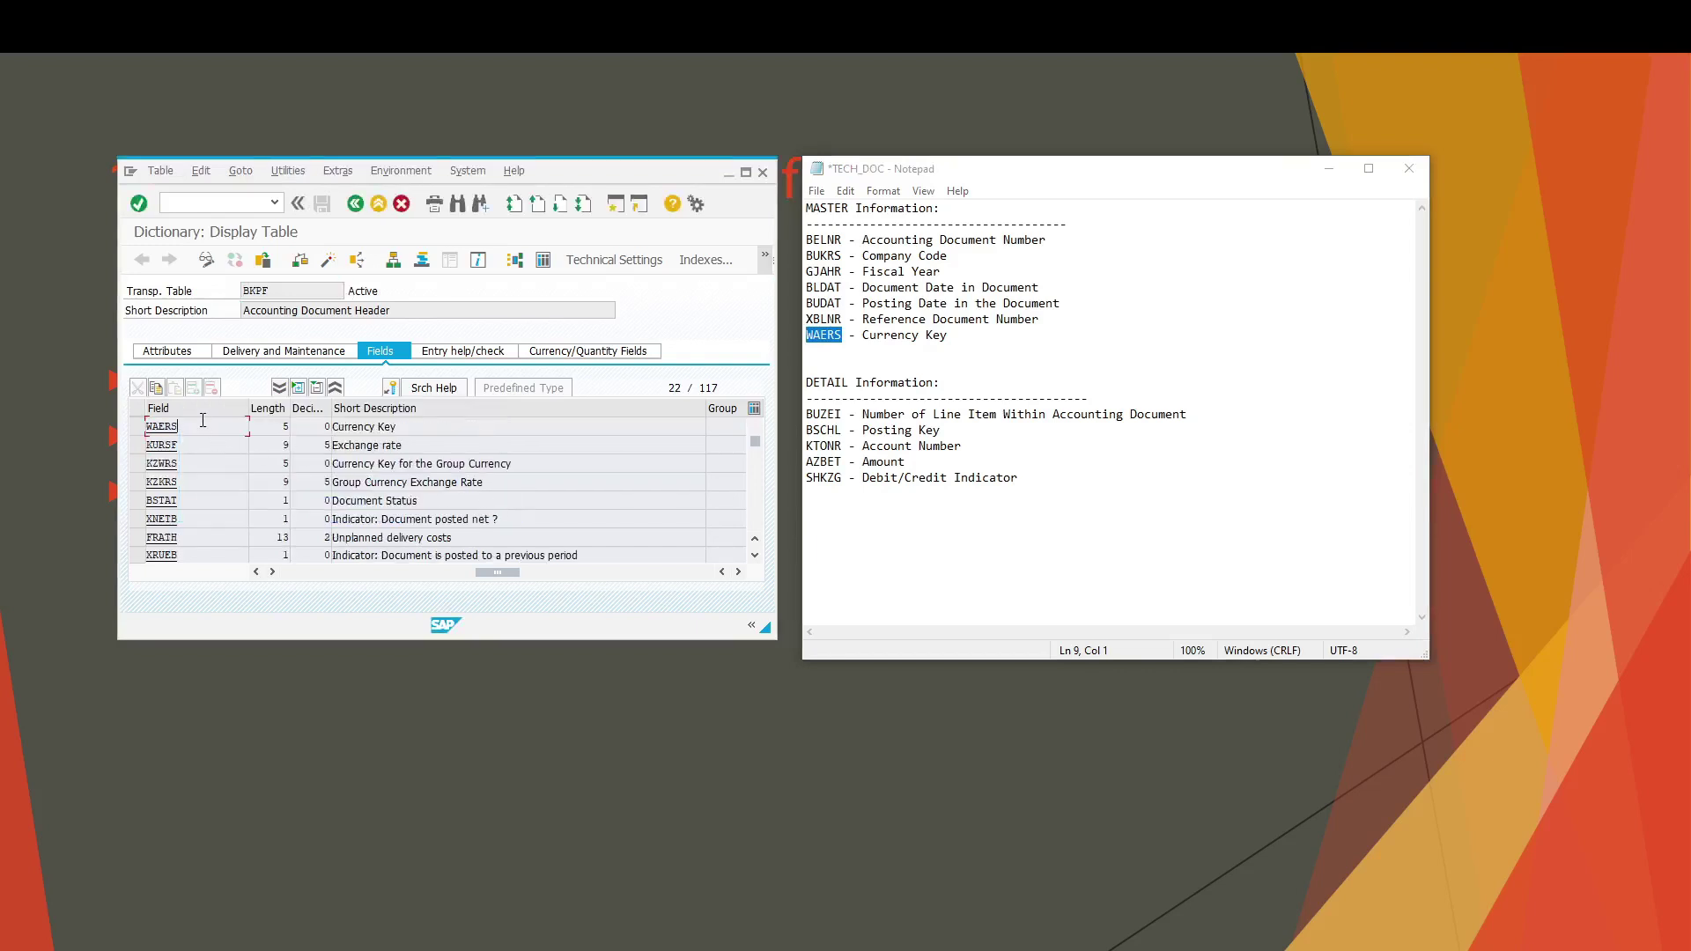
click(435, 427)
drag(435, 427, 318, 429)
- Mark the DETAIL Information heading, go back to the SE11 initial screen and select the table name
drag(807, 383, 969, 394)
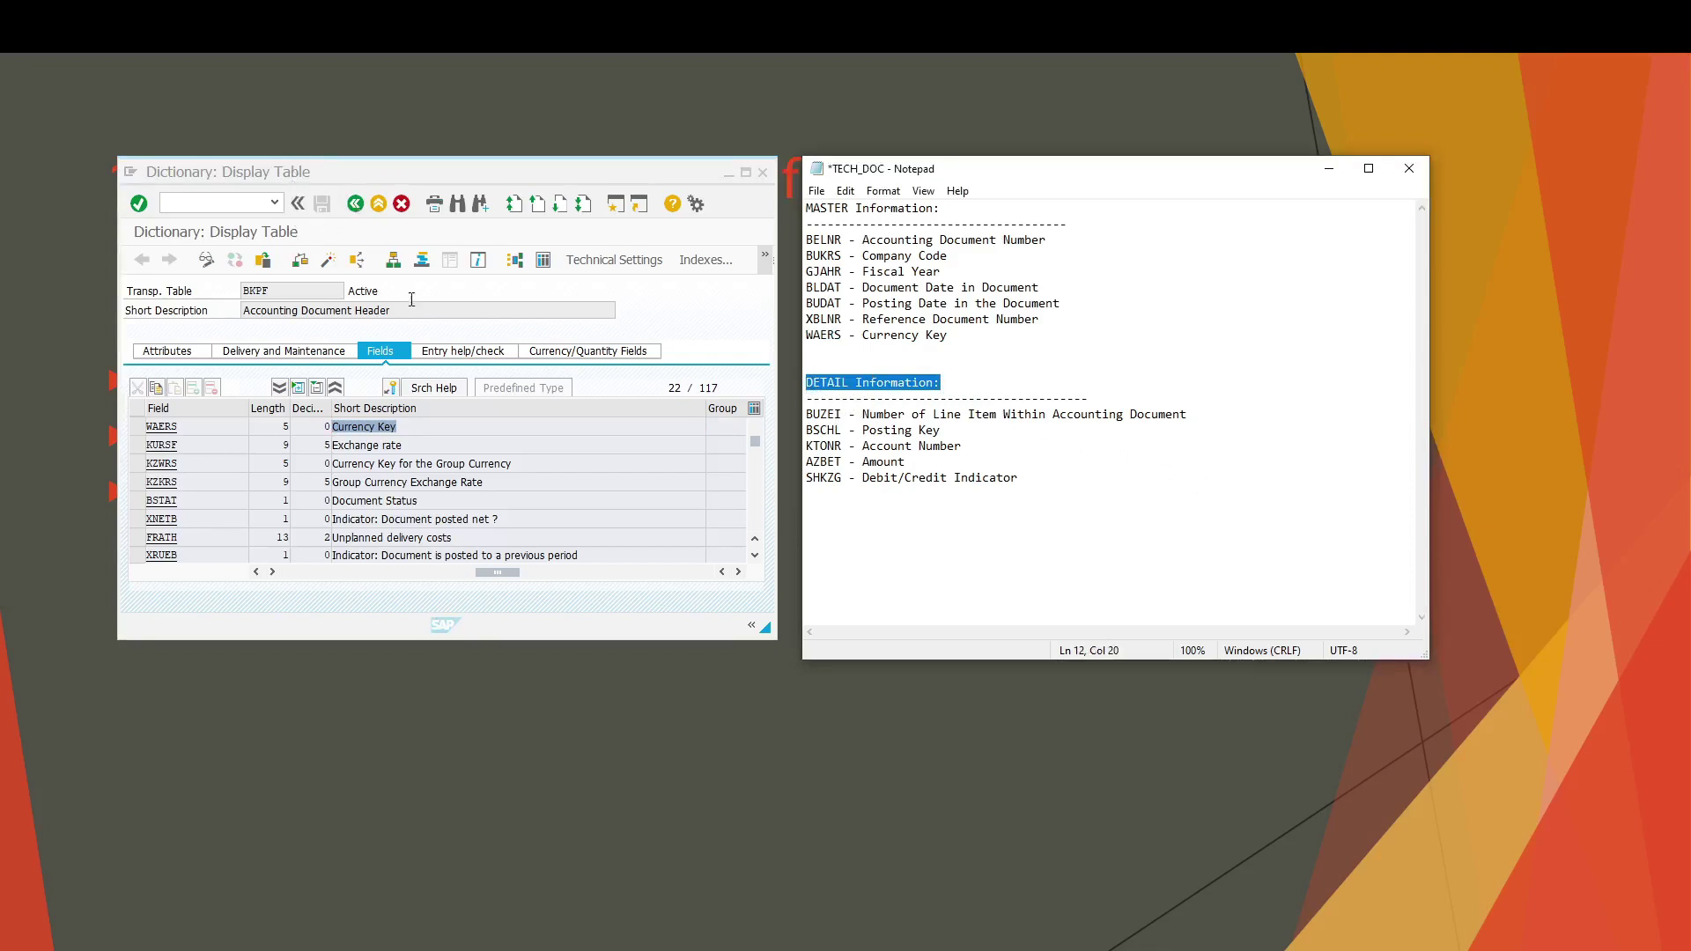
click(358, 208)
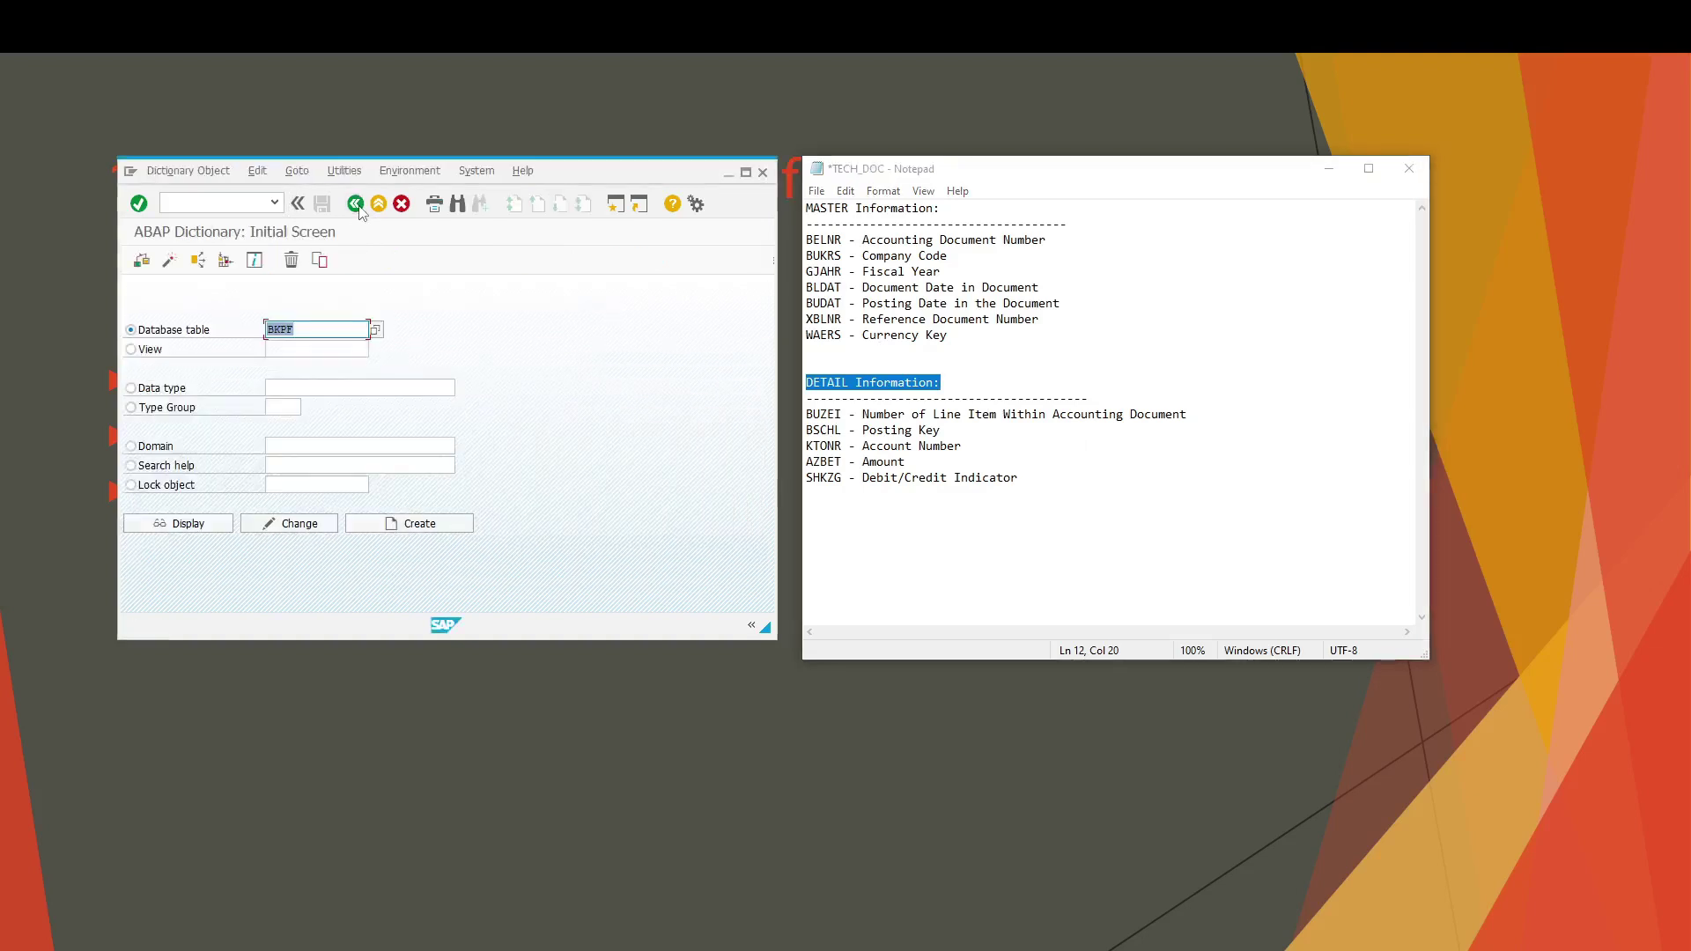
drag(331, 324, 264, 325)
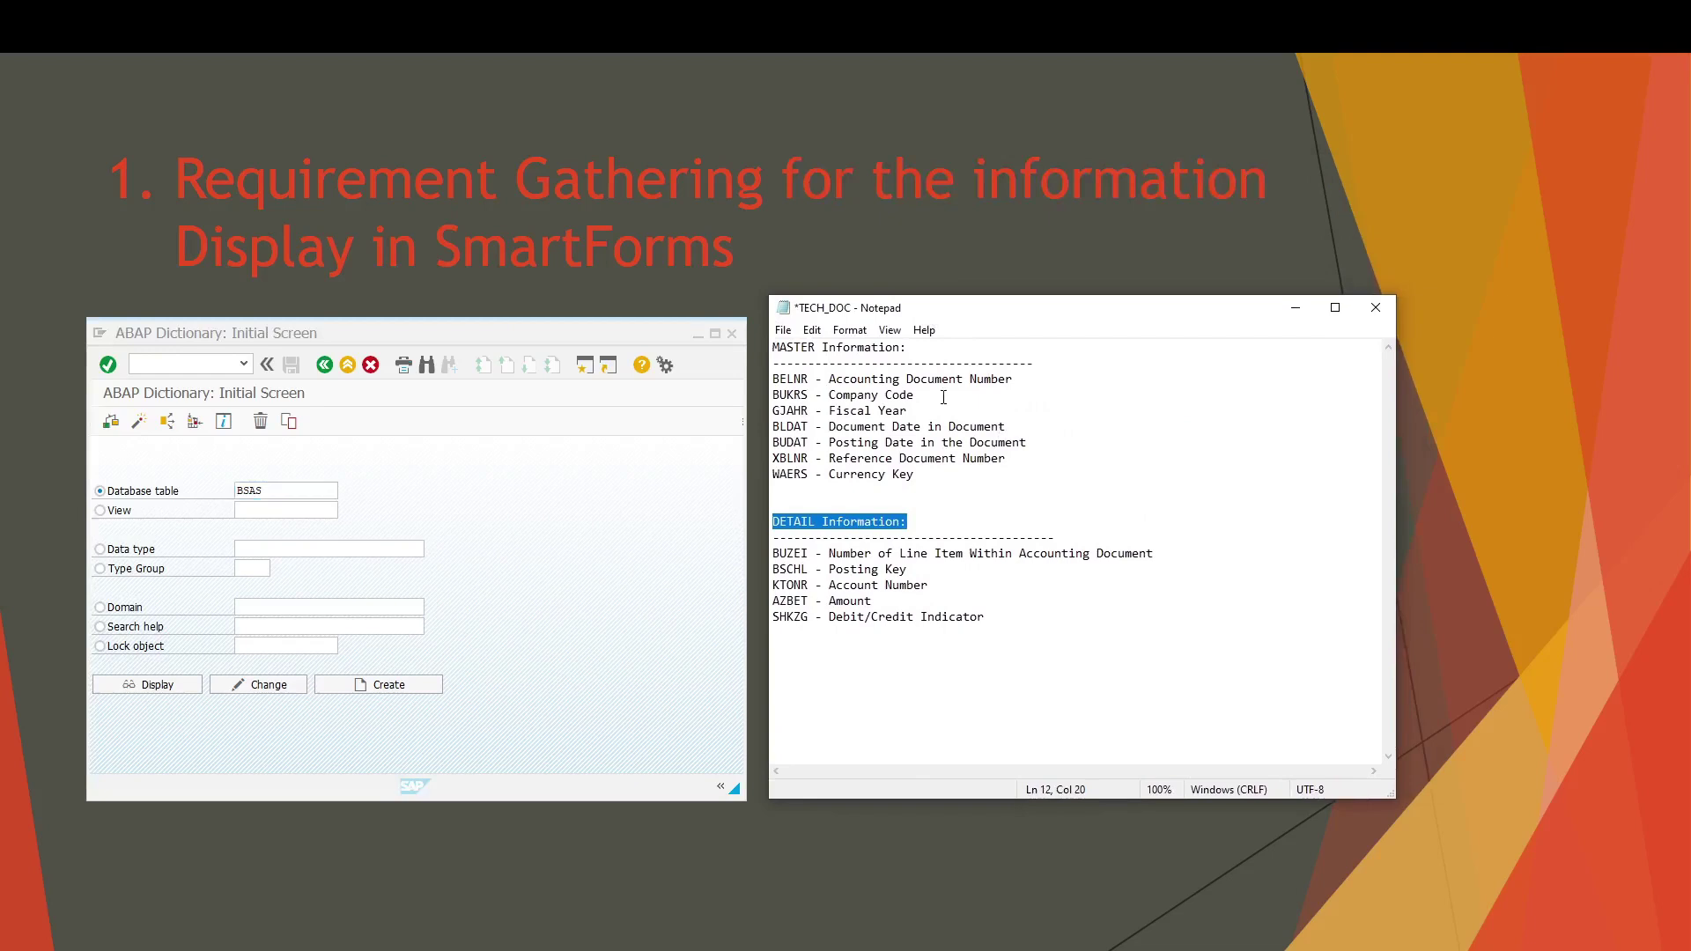
- Add 'TABLE : BKPF' and 'TABLE : BSEG' lines under the MASTER and DETAIL dashed headers
click(920, 396)
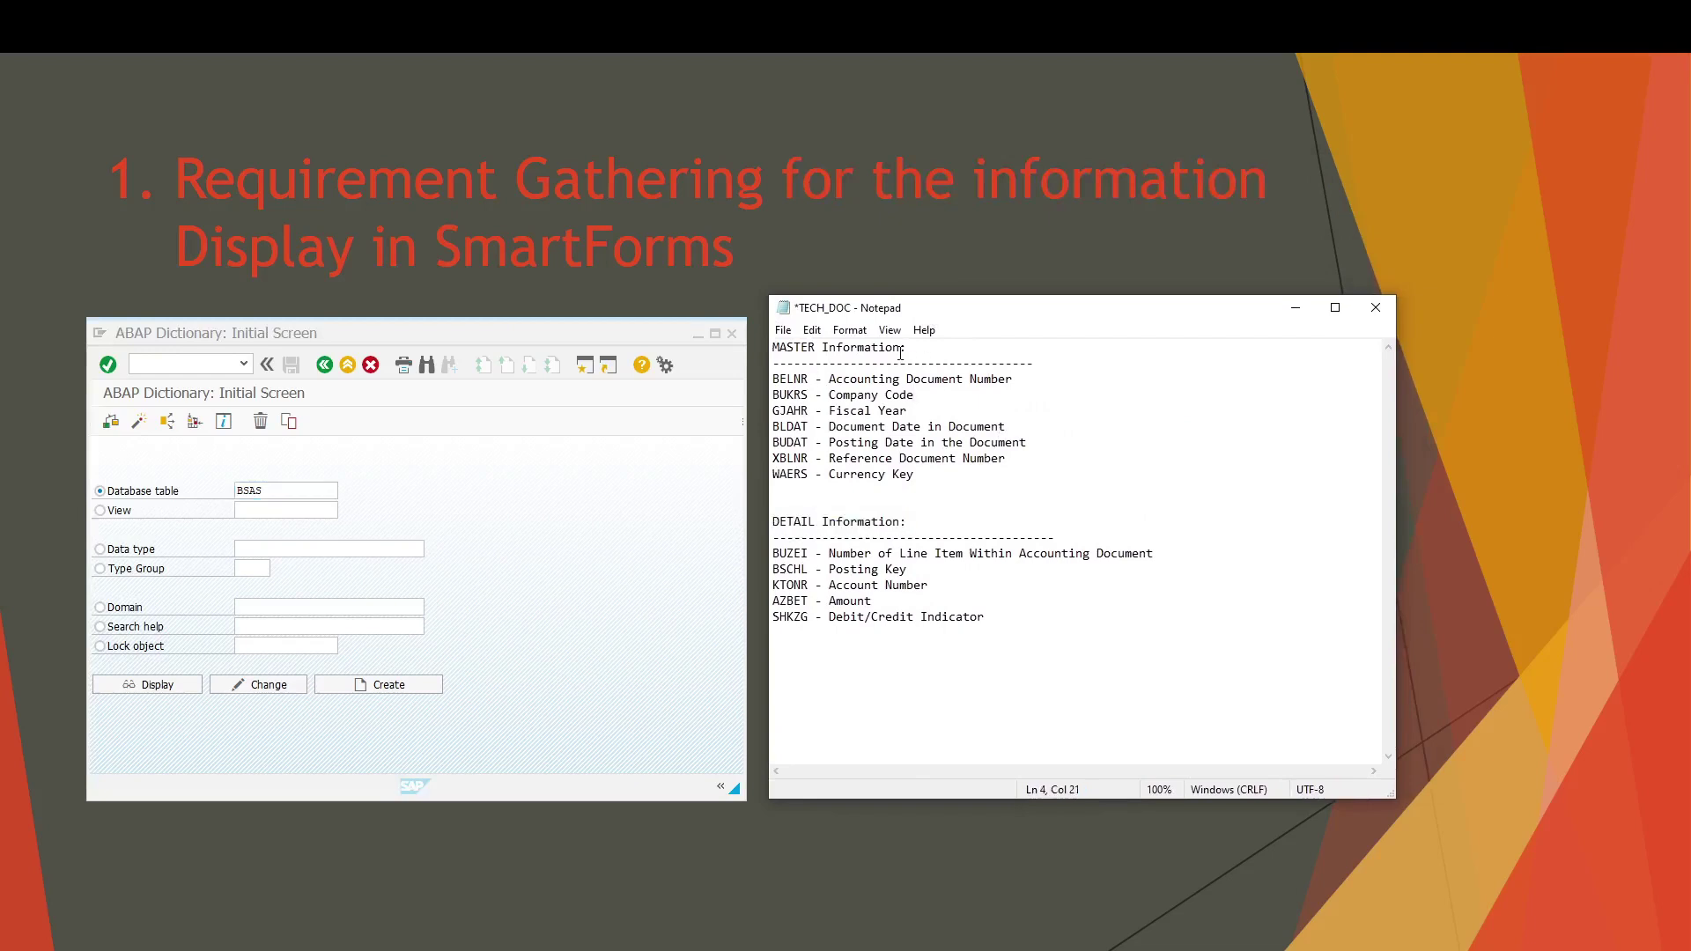
click(1045, 363)
key(Return)
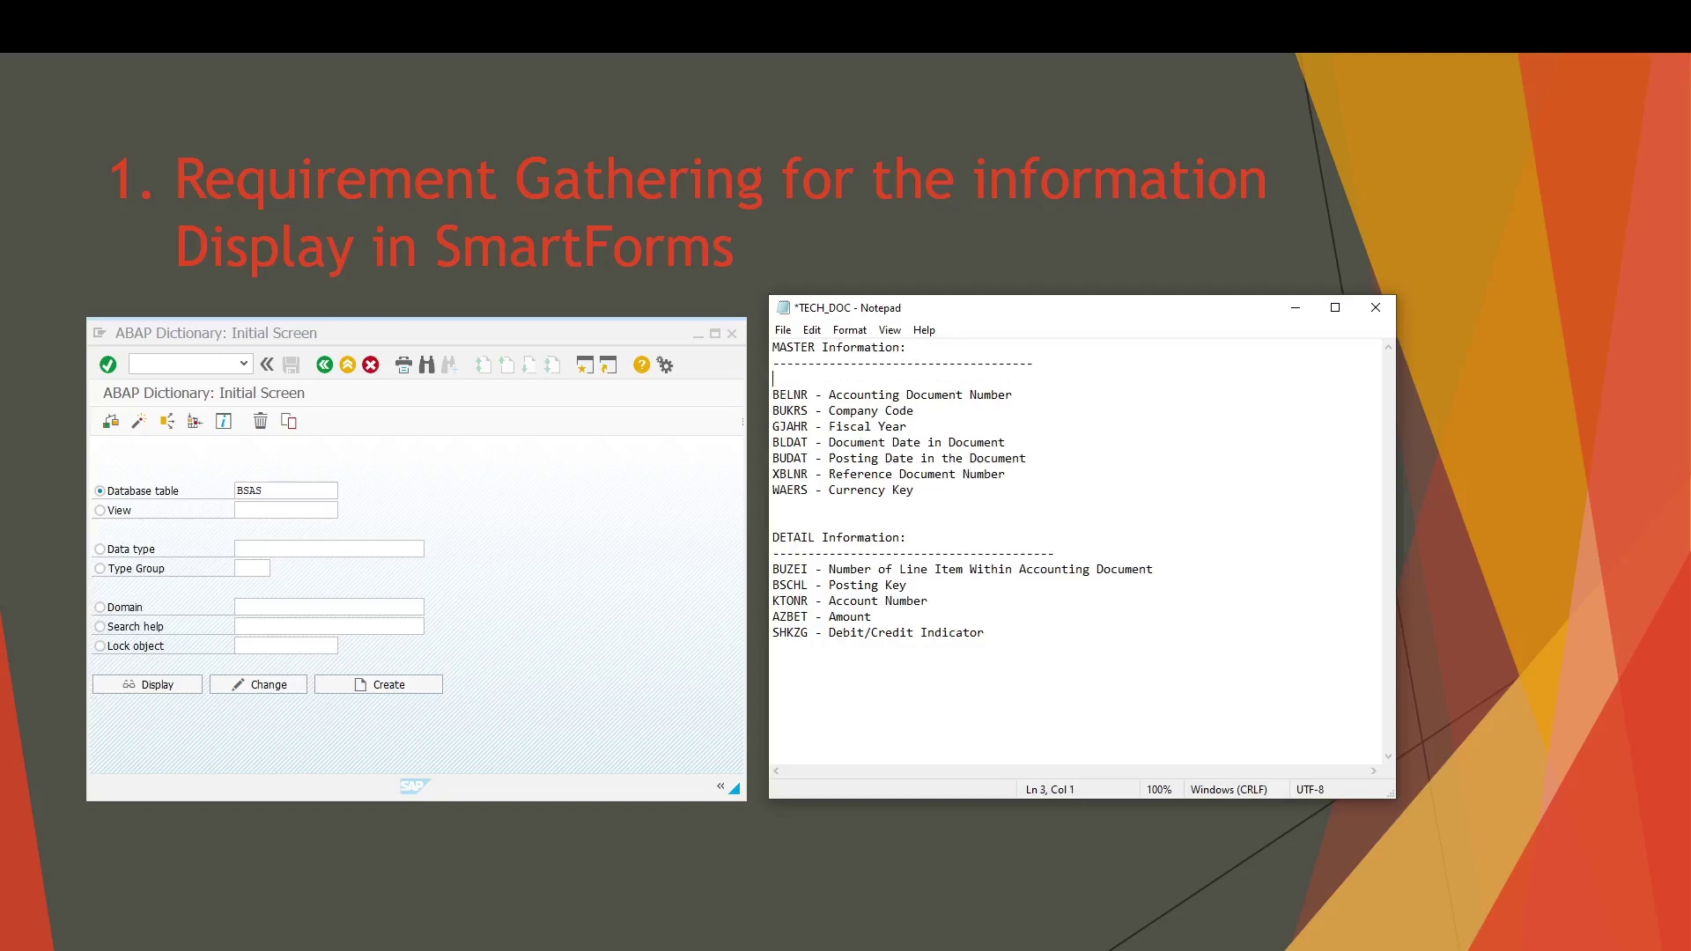
text(BKPF)
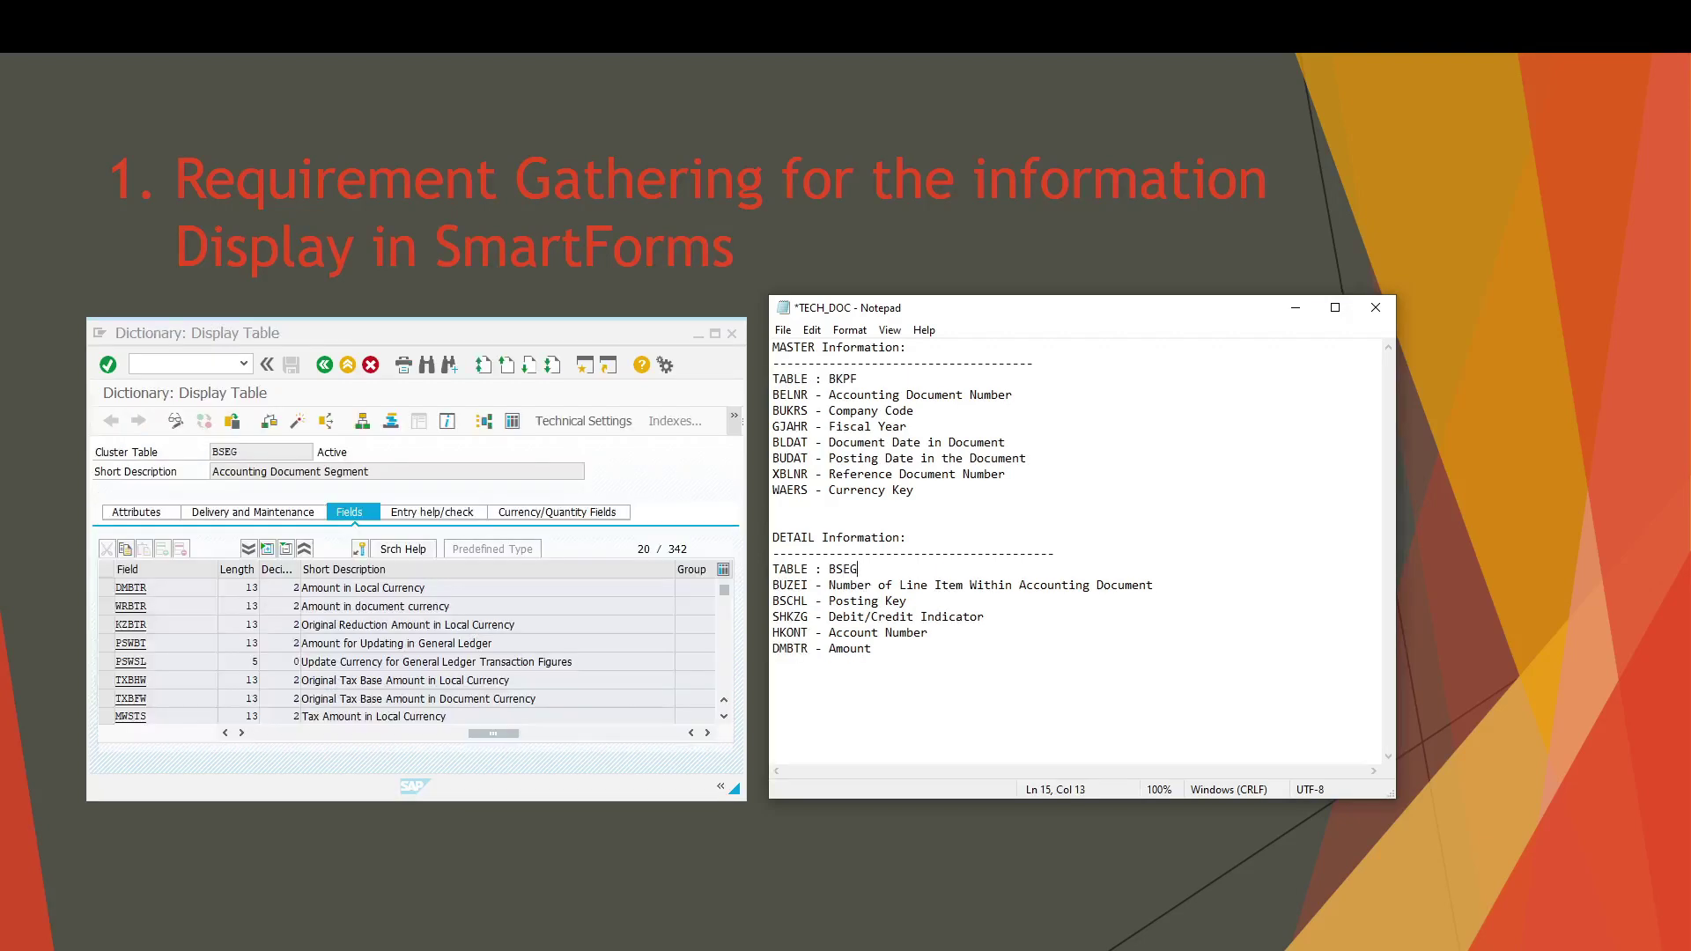
key(Return)
click(895, 381)
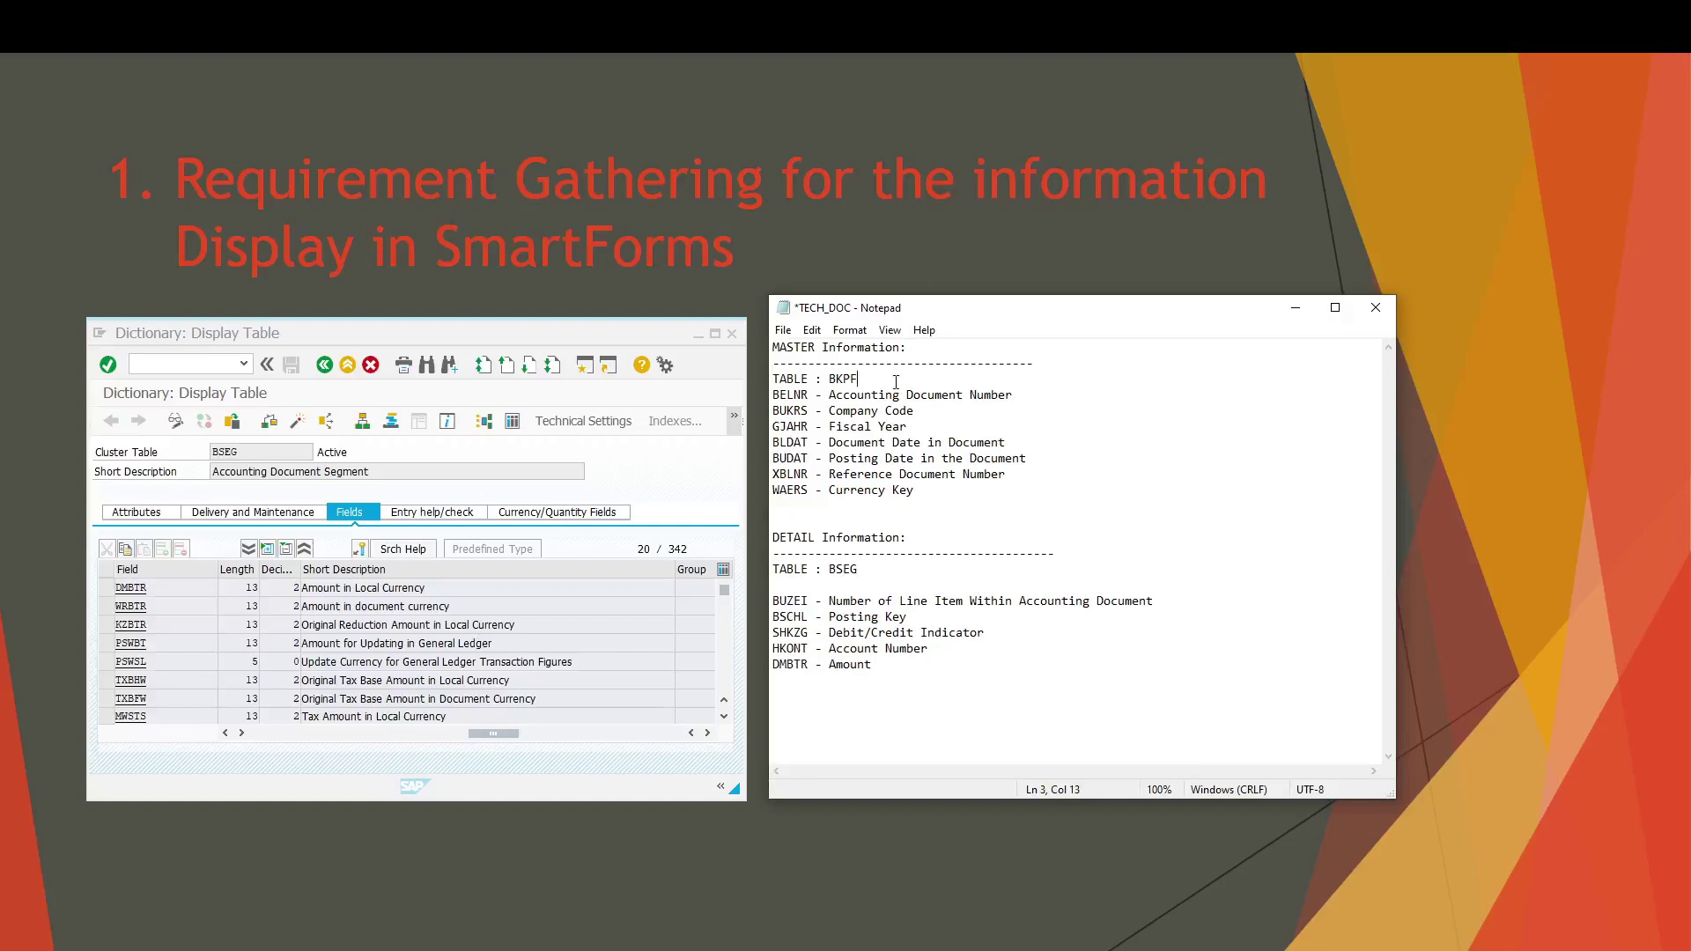
key(Return)
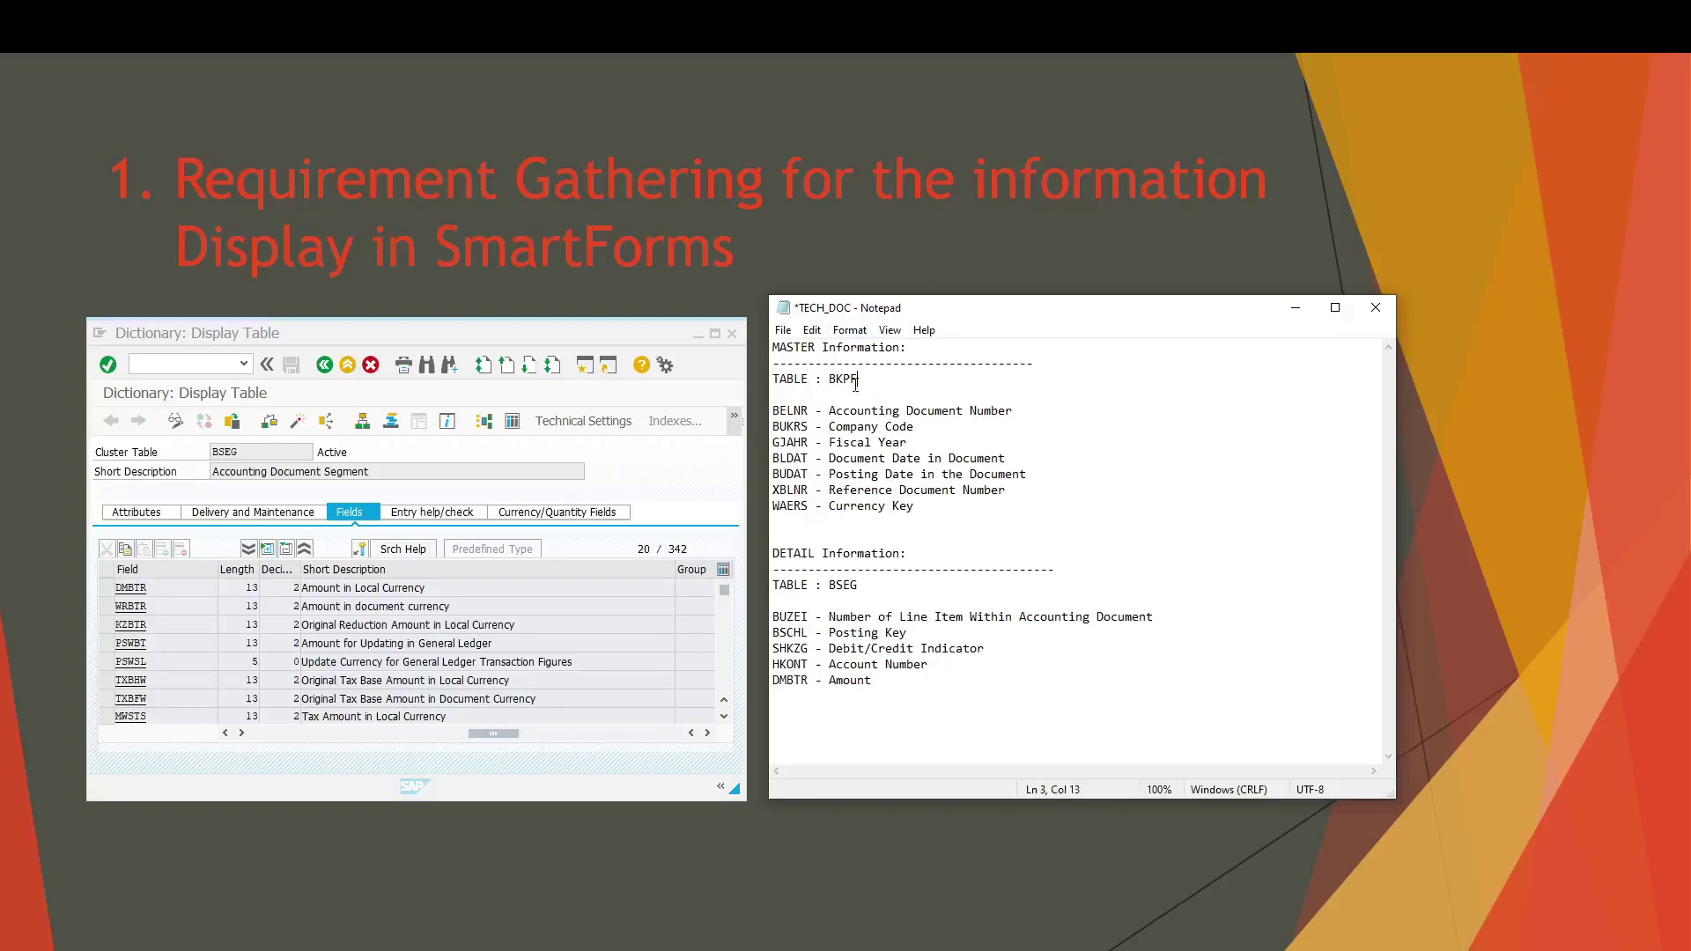
- Review the BKPF and BSEG table headings and the listed master and detail fields
drag(857, 380, 773, 363)
drag(861, 586, 774, 553)
click(873, 590)
drag(908, 680, 773, 411)
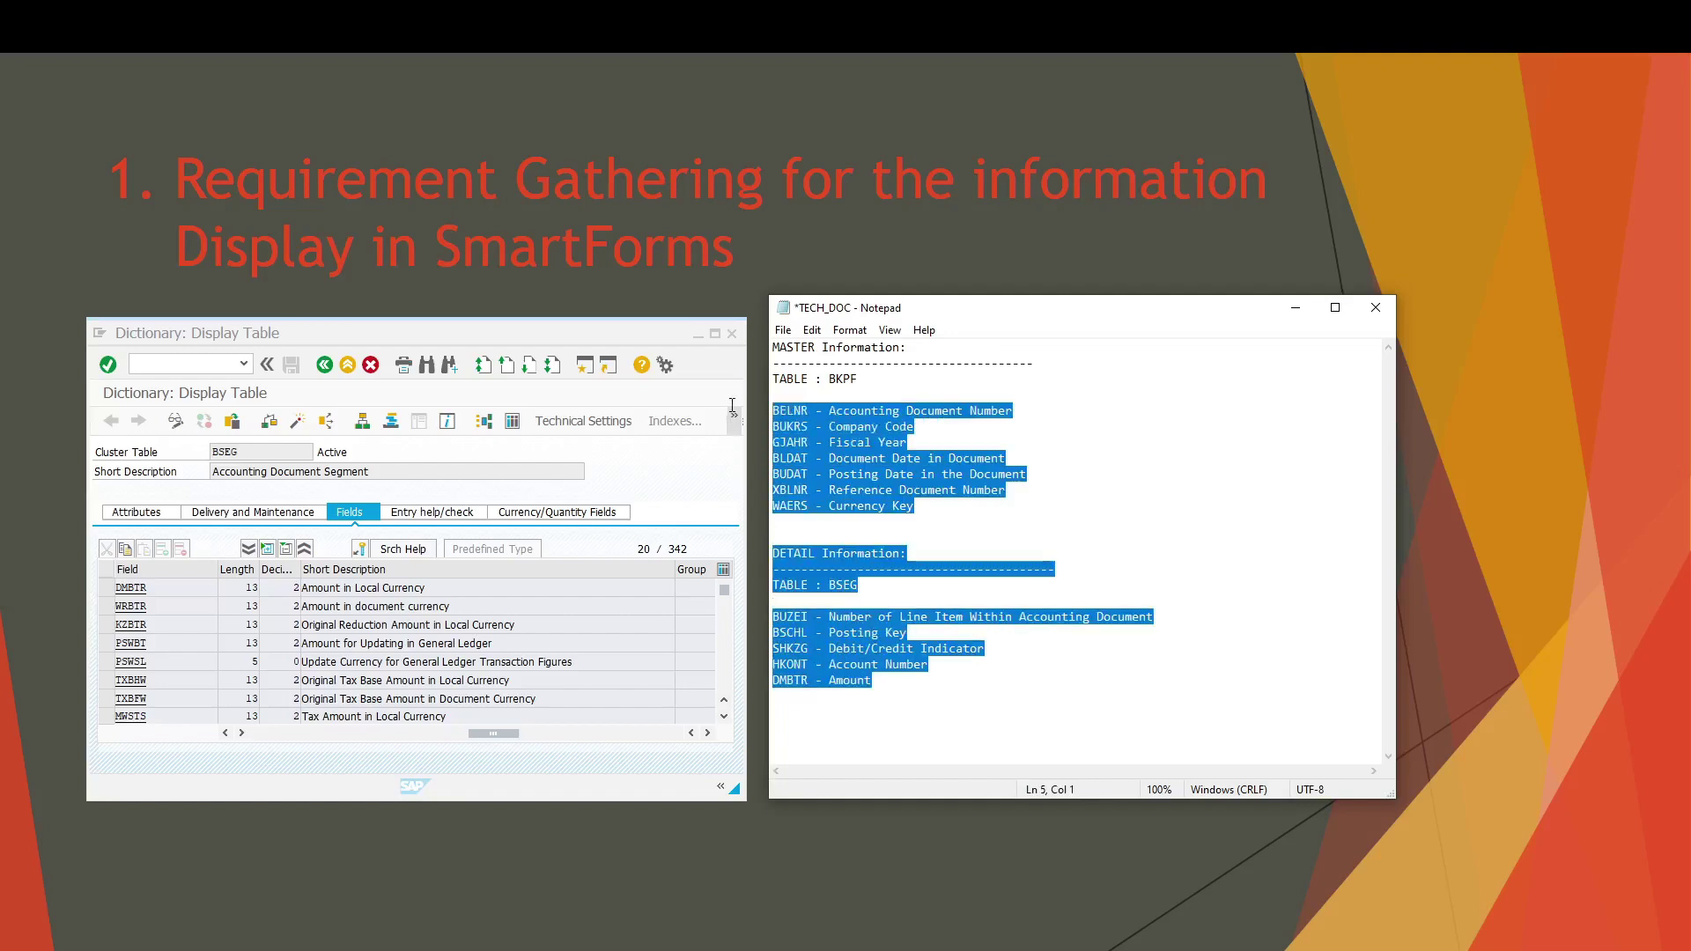
click(955, 710)
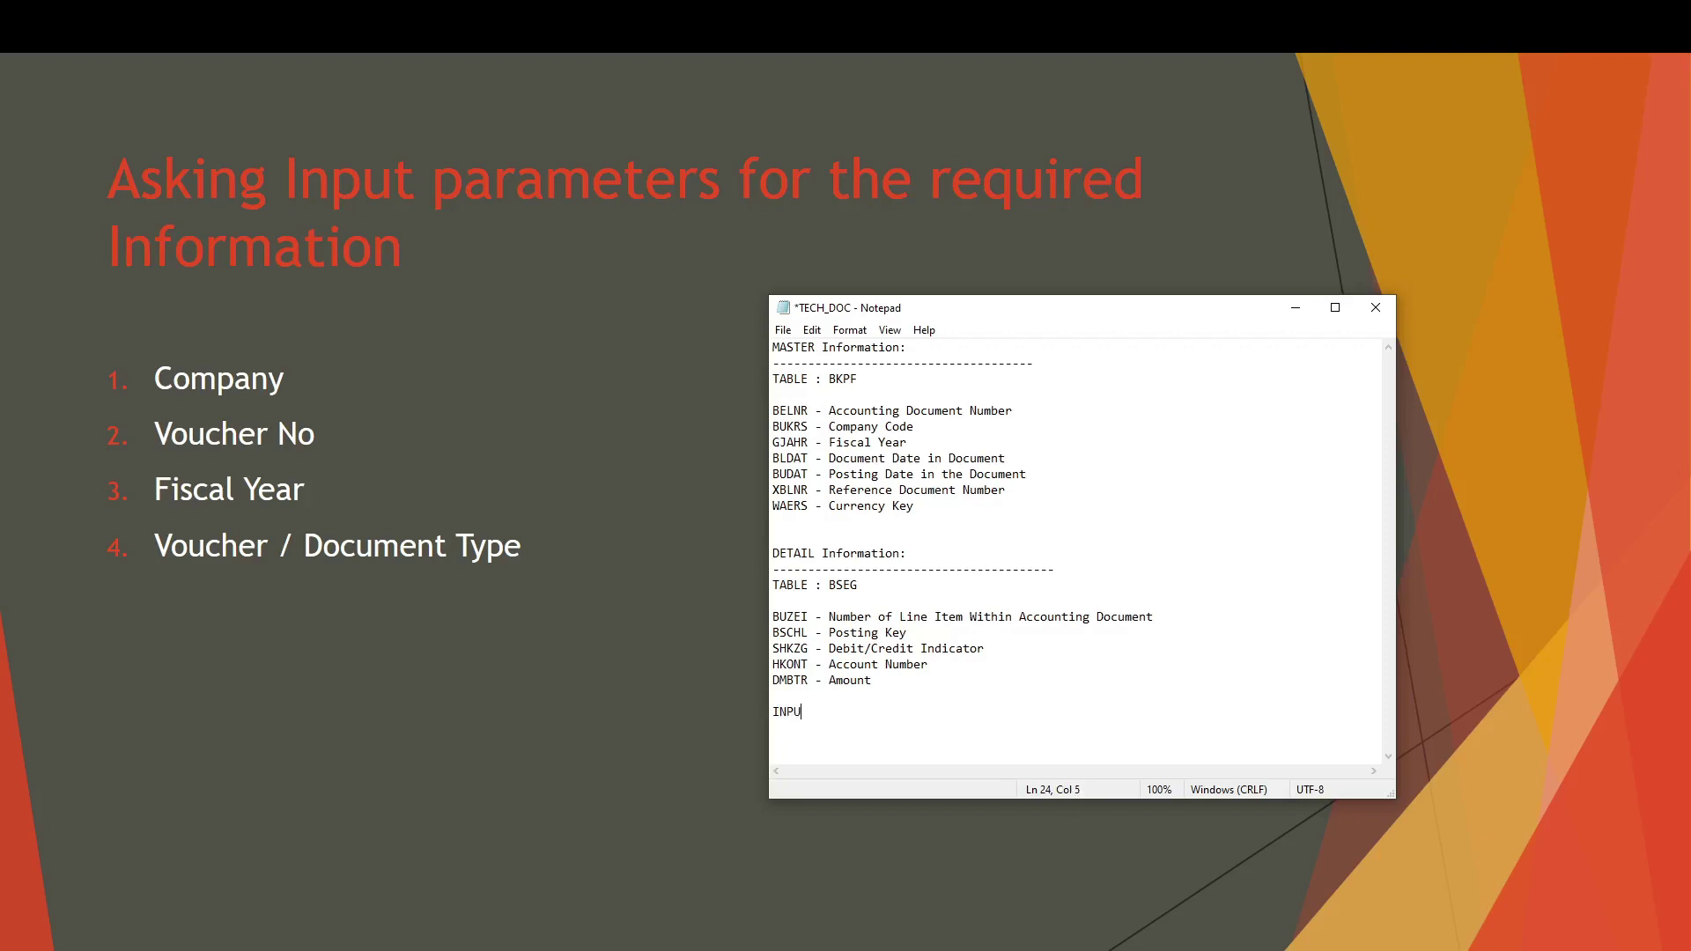
- Type the INPUT PARAMETERS heading, a dashed underline and '1. Company'
text(METERS)
key(Return)
text(---------------------------------)
key(Return)
text(1.)
text( Company)
- Add parameters '2. Voucher No', '3. Fiscal Year' and '4. Voucher / Document Type'
key(Return)
text(2)
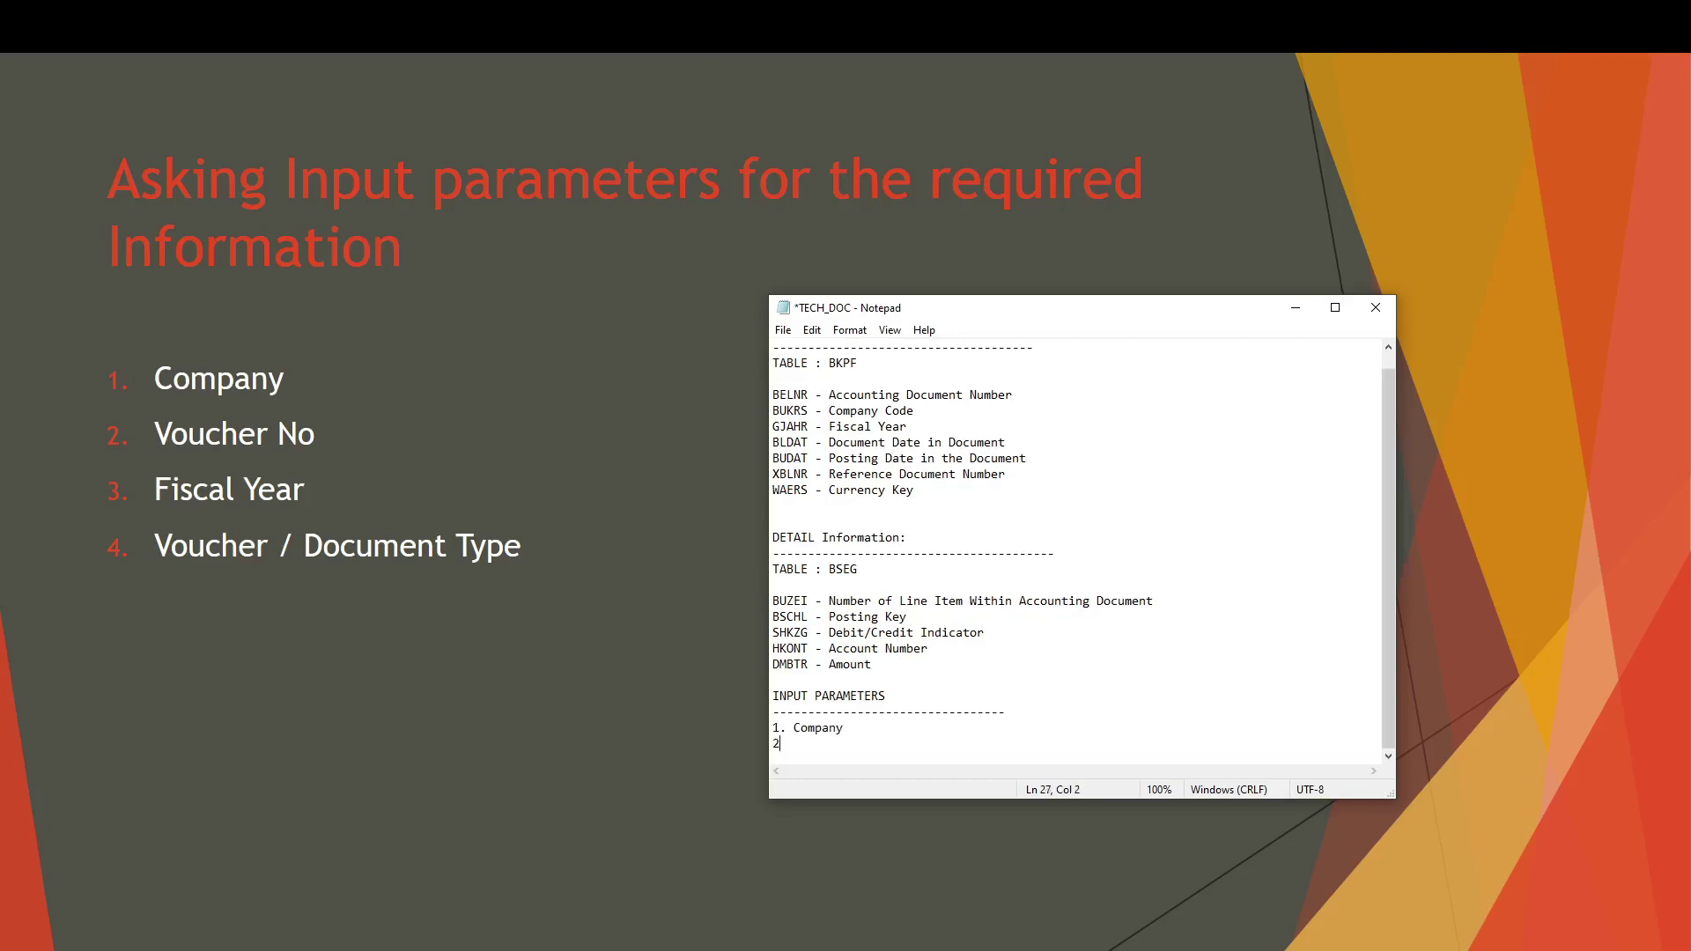
text(. Voucher No)
key(Return)
text(3. Fiscal )
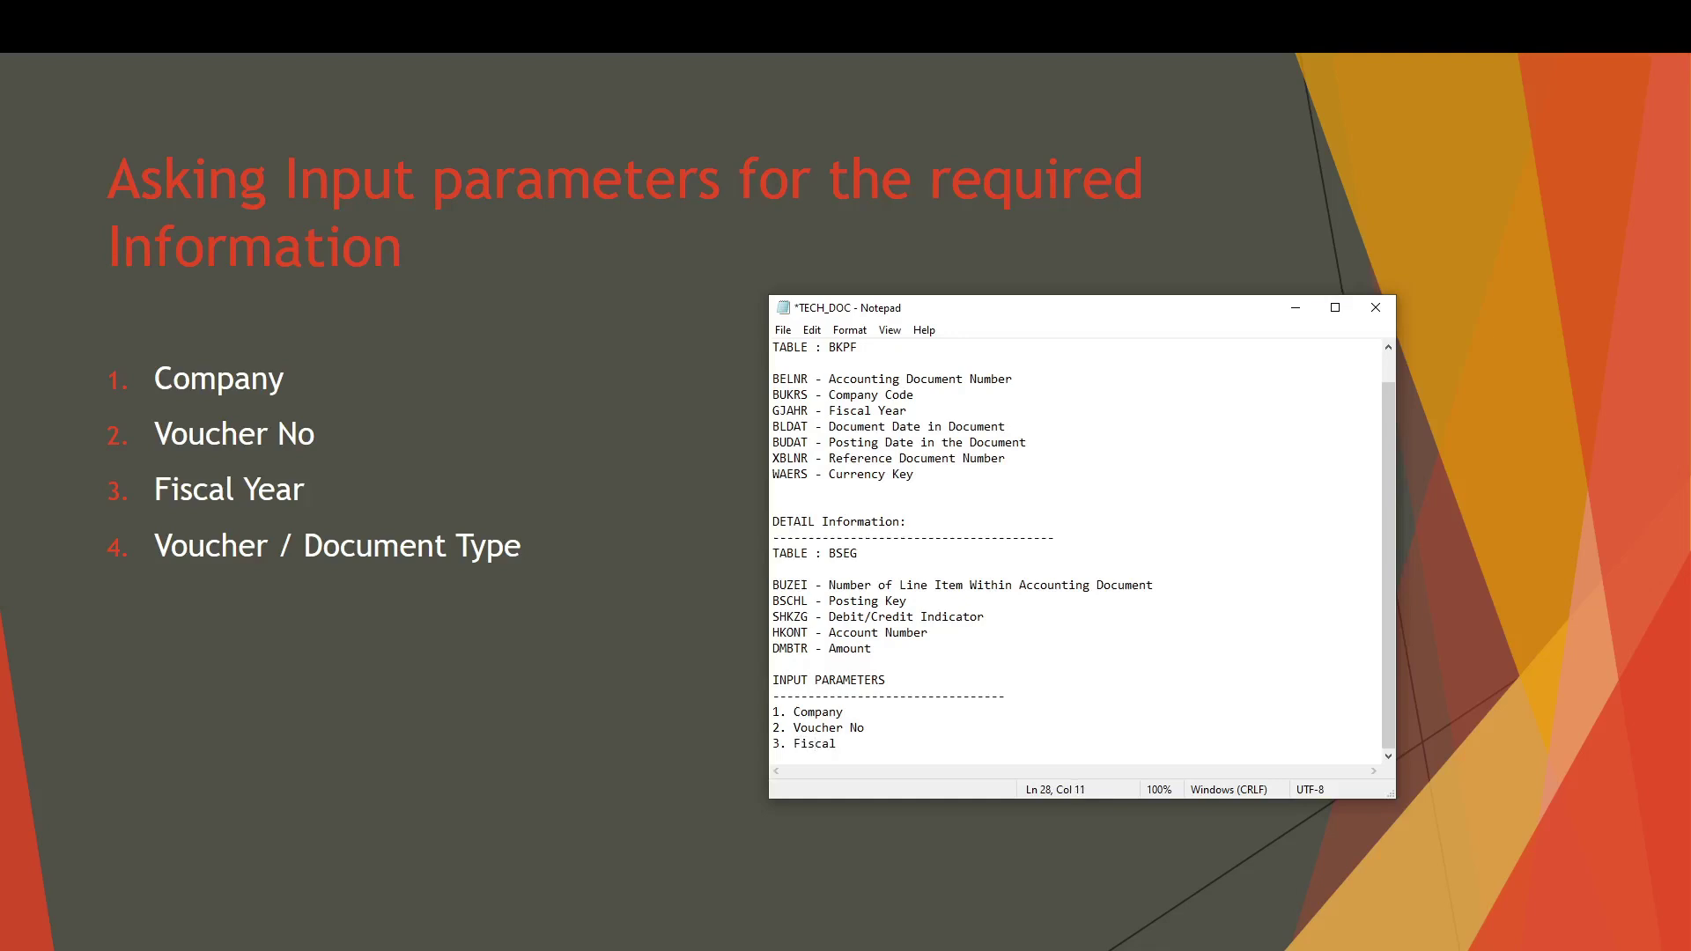
text(Year)
key(Return)
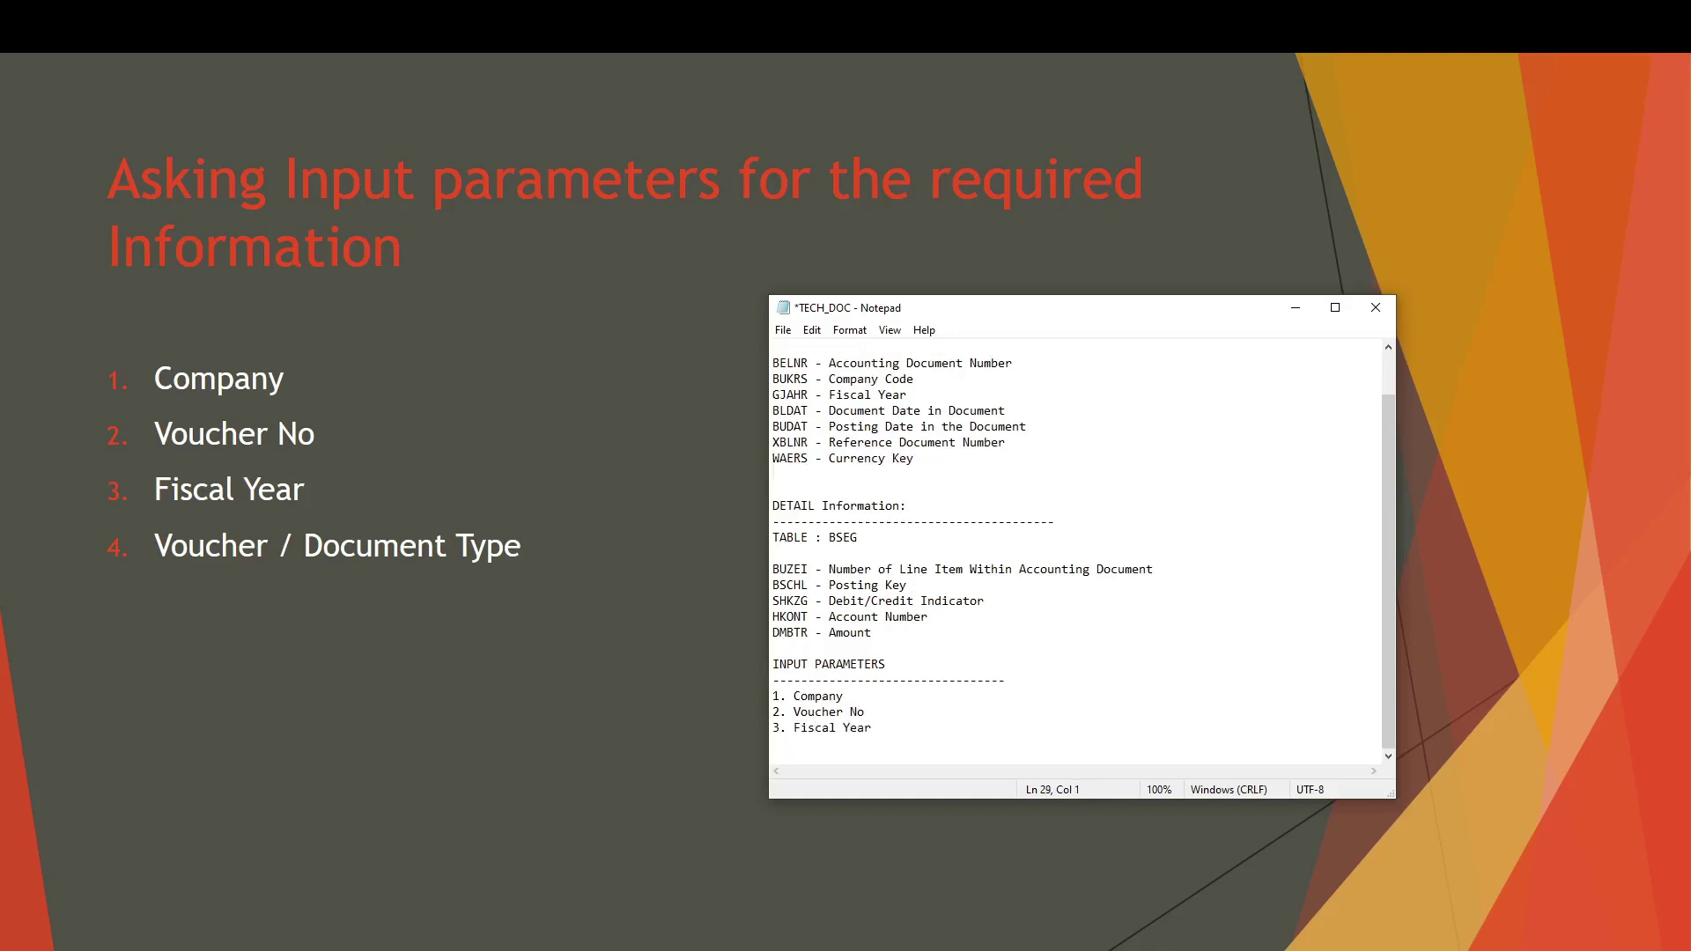
text(4)
text(Vu)
key(BackSpace)
text(oucher / Document Type)
key(Up)
key(Up)
- Copy BUKRS after Company and BELNR after Voucher No from the master field list
drag(815, 381, 775, 380)
key(ctrl+c)
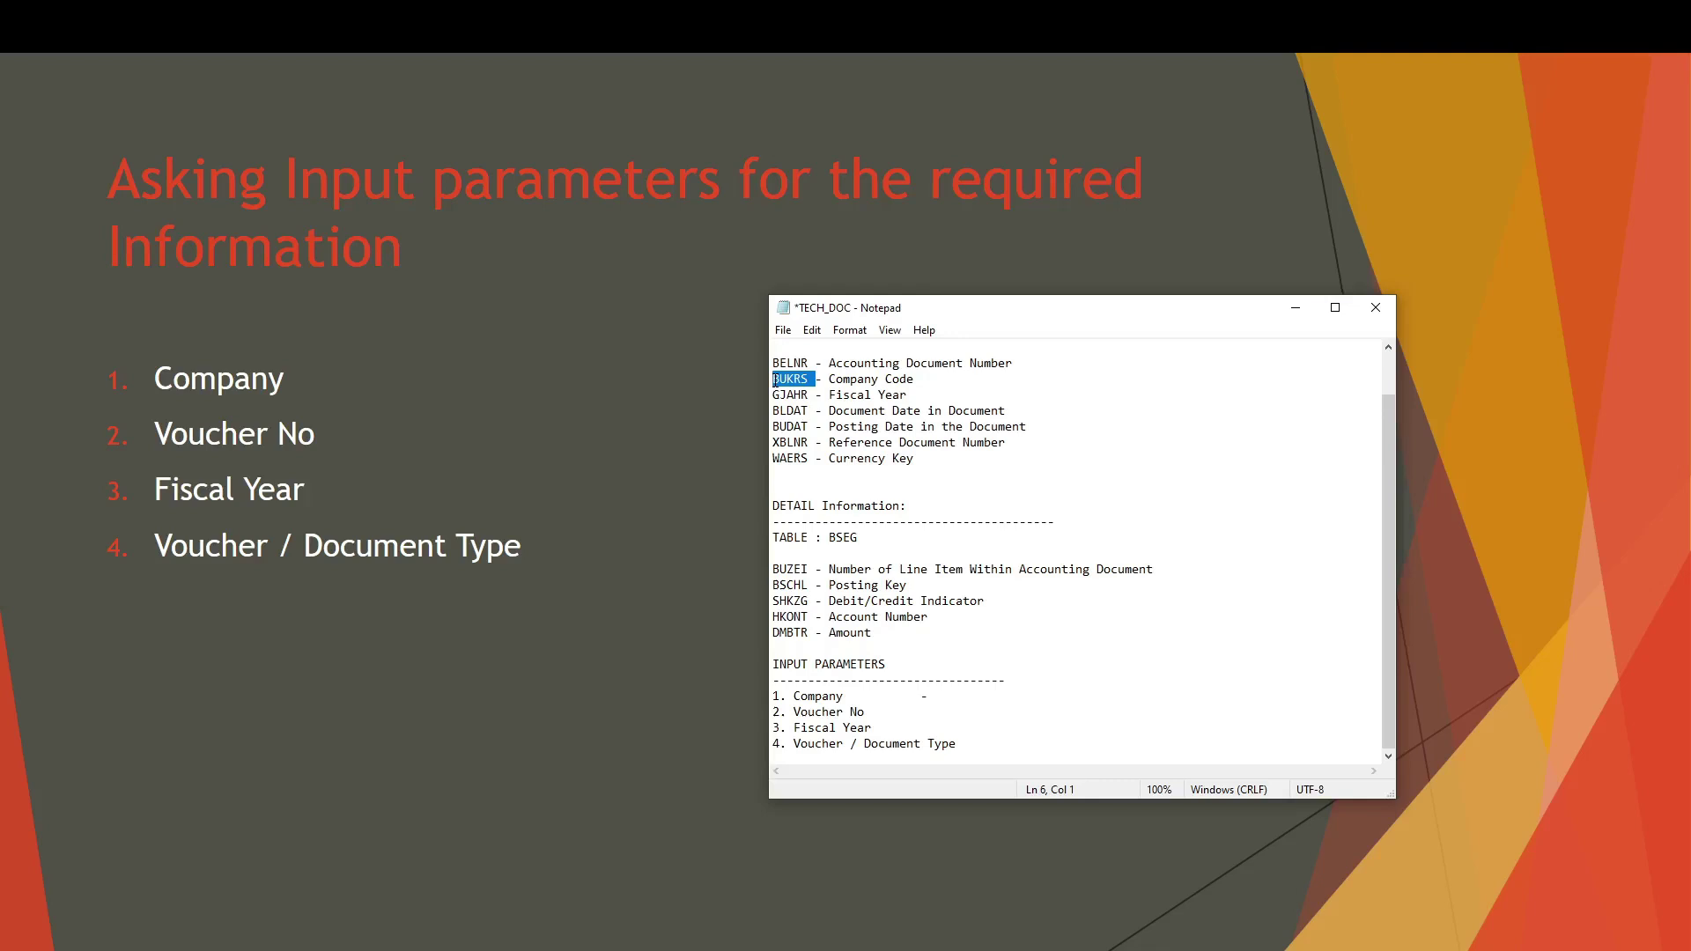
click(970, 699)
key(ctrl+v)
drag(866, 713, 788, 713)
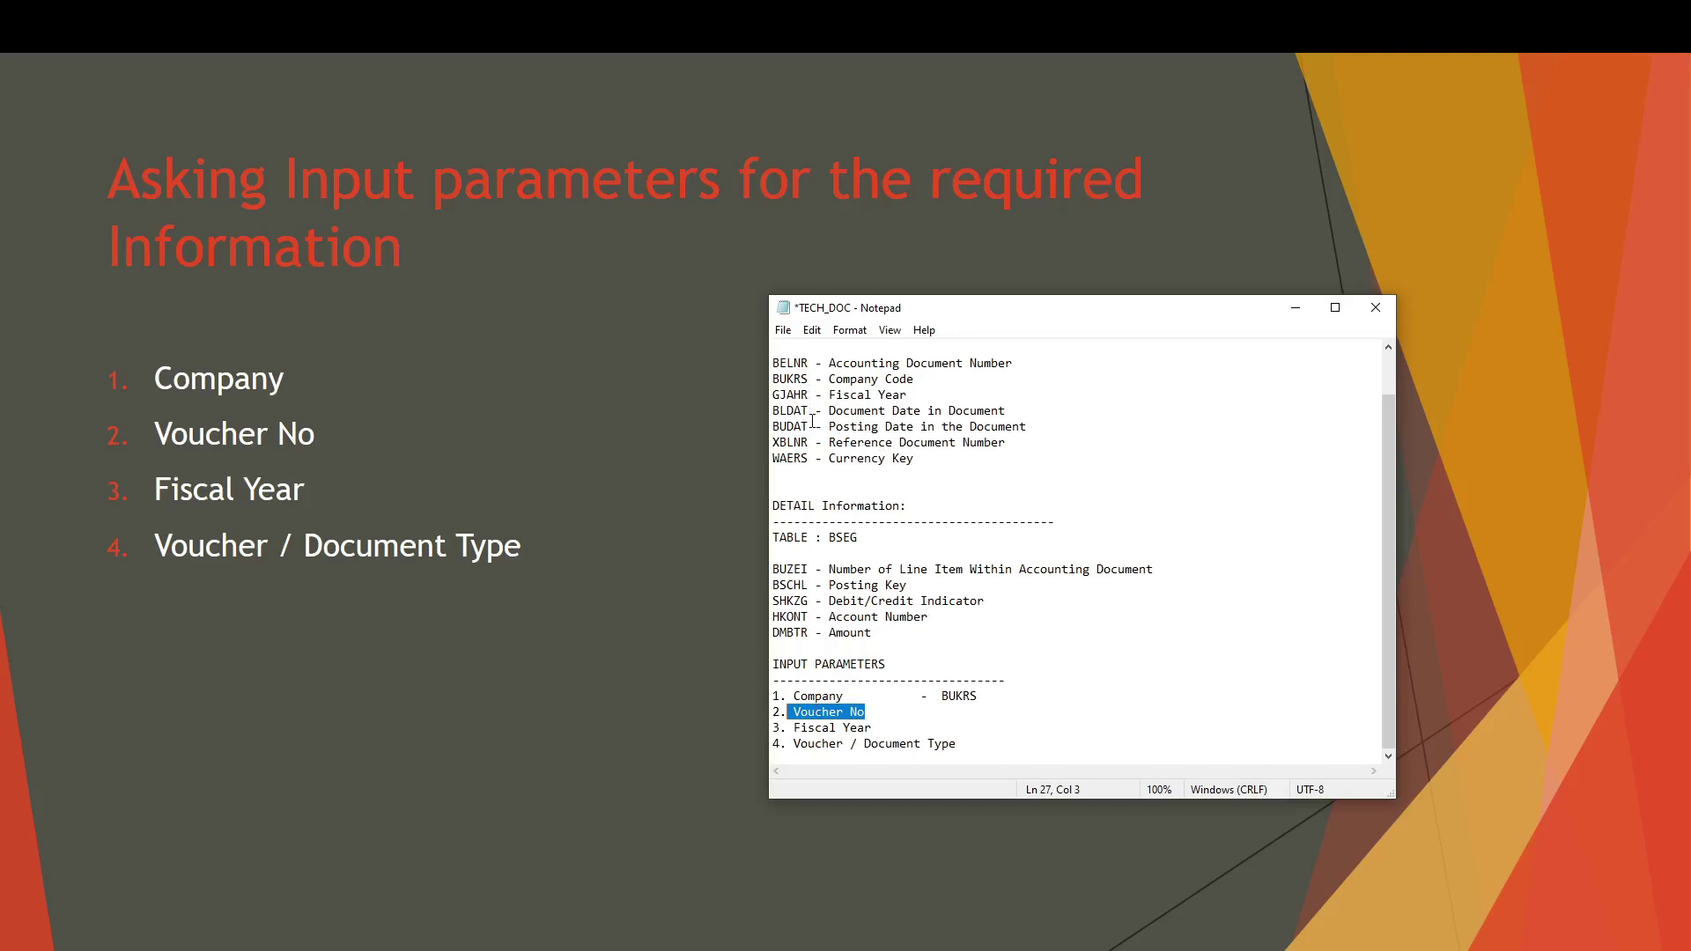
drag(808, 363, 762, 367)
key(ctrl+c)
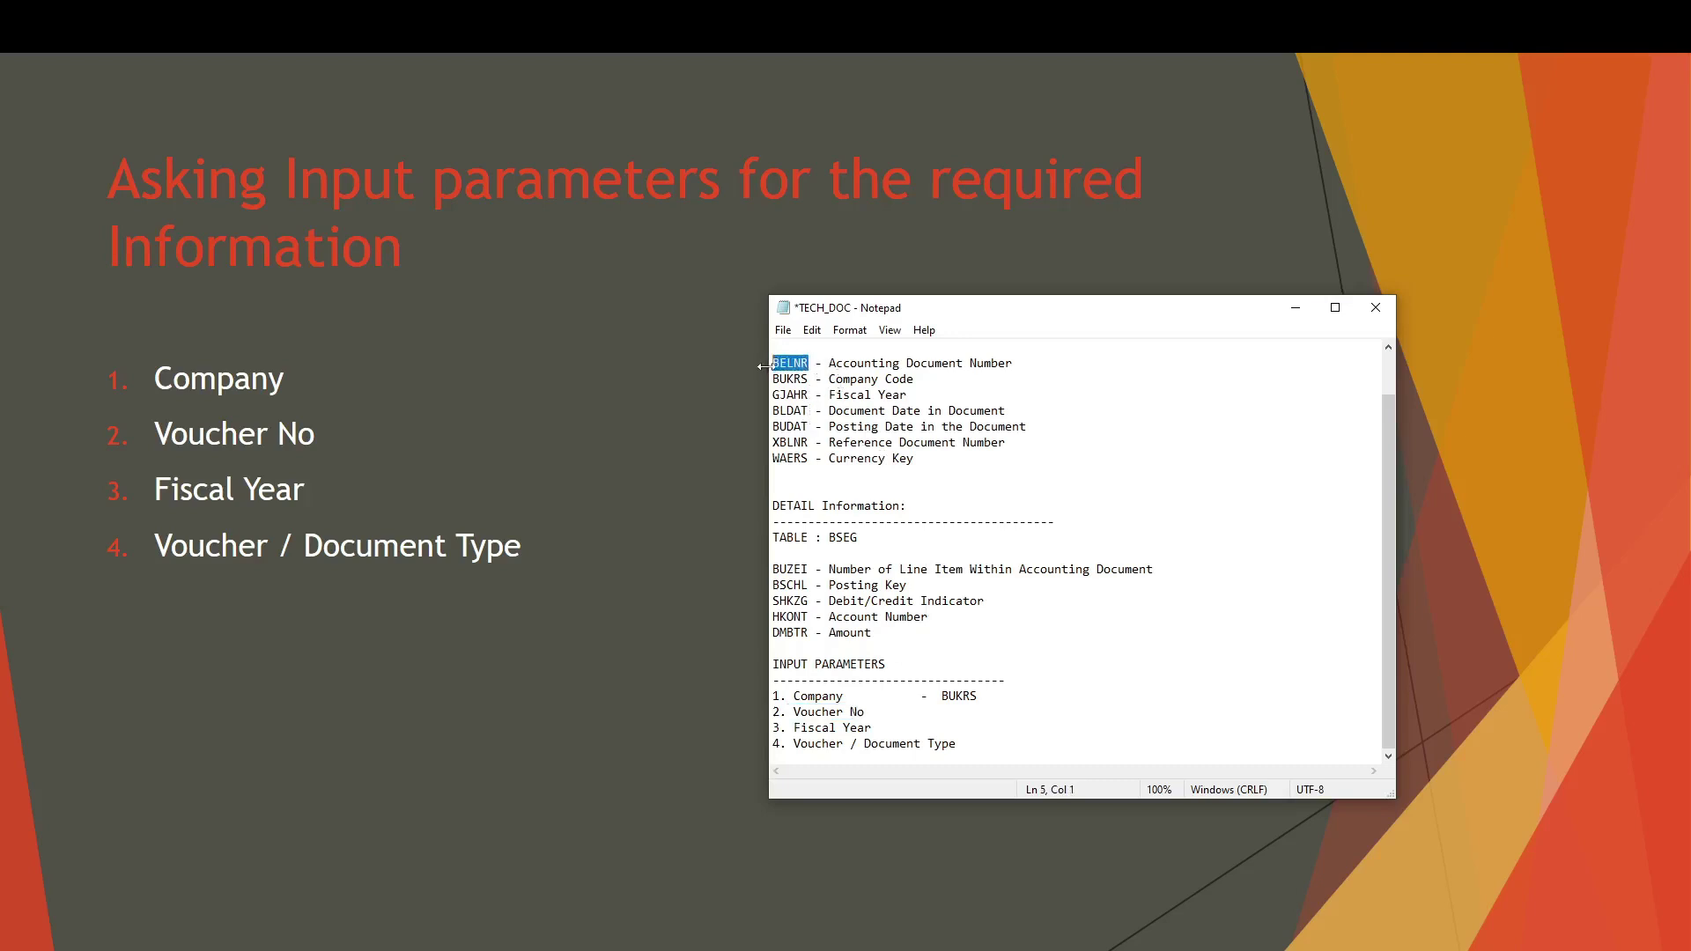
click(932, 716)
text(-)
key(ctrl+v)
click(935, 712)
- Paste GJAHR after the Fiscal Year parameter
click(872, 727)
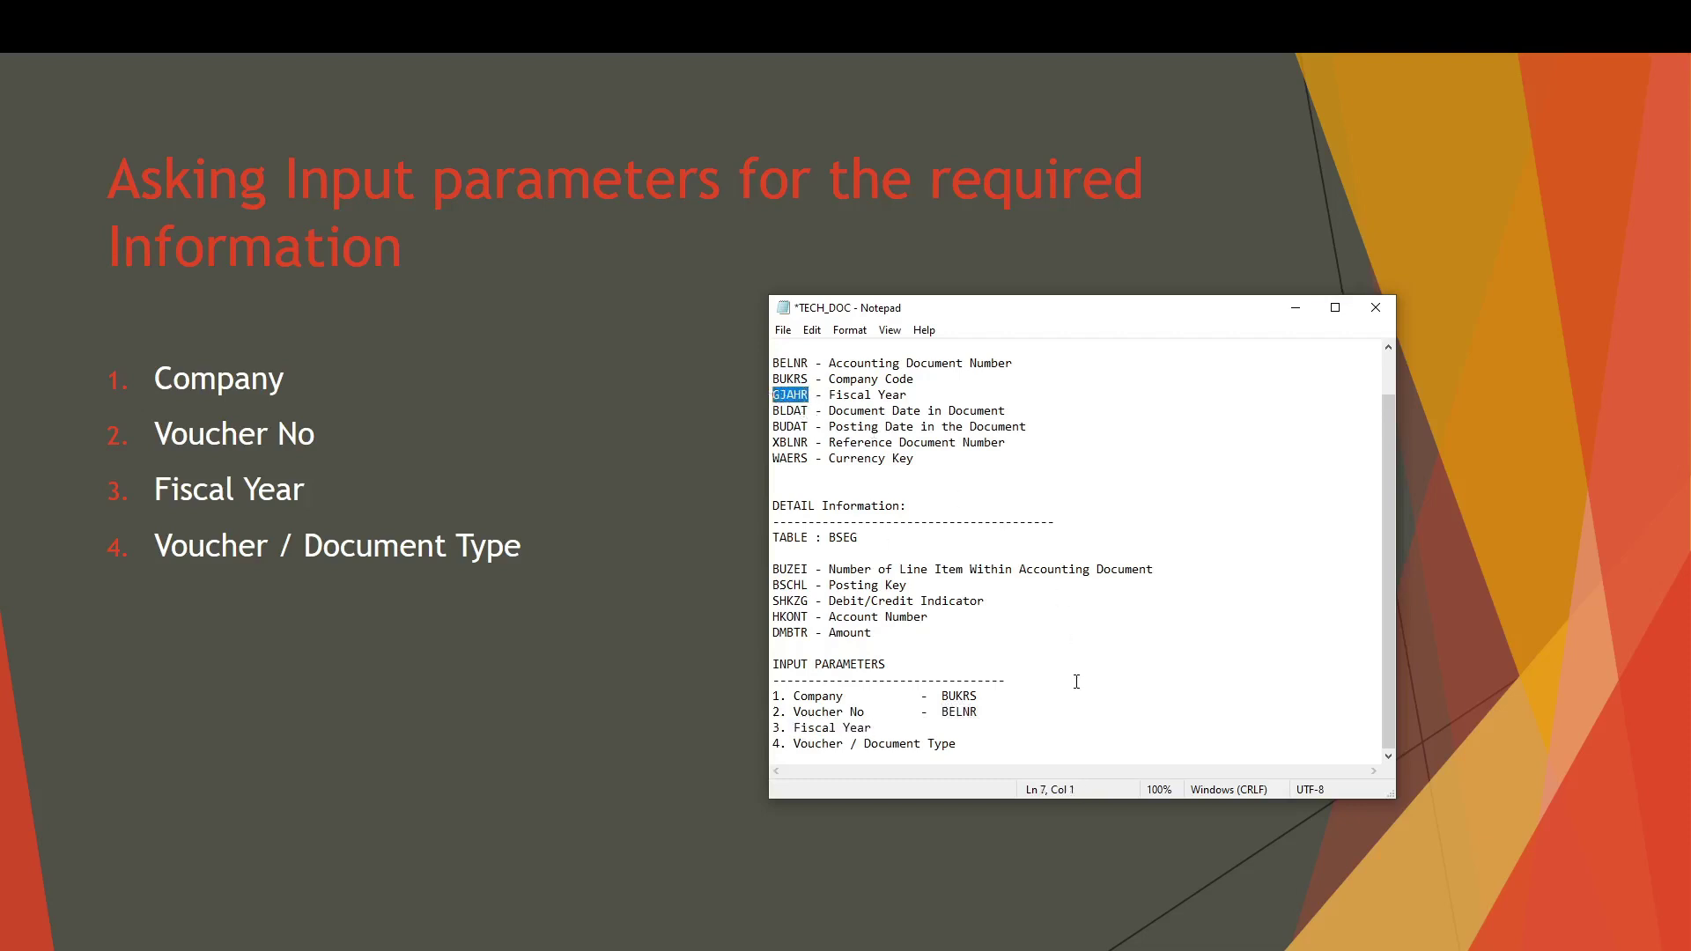
click(915, 733)
text(GJAHR)
click(973, 746)
- Redisplay table BKPF in SAP and locate BLART, the Document Type field
click(577, 950)
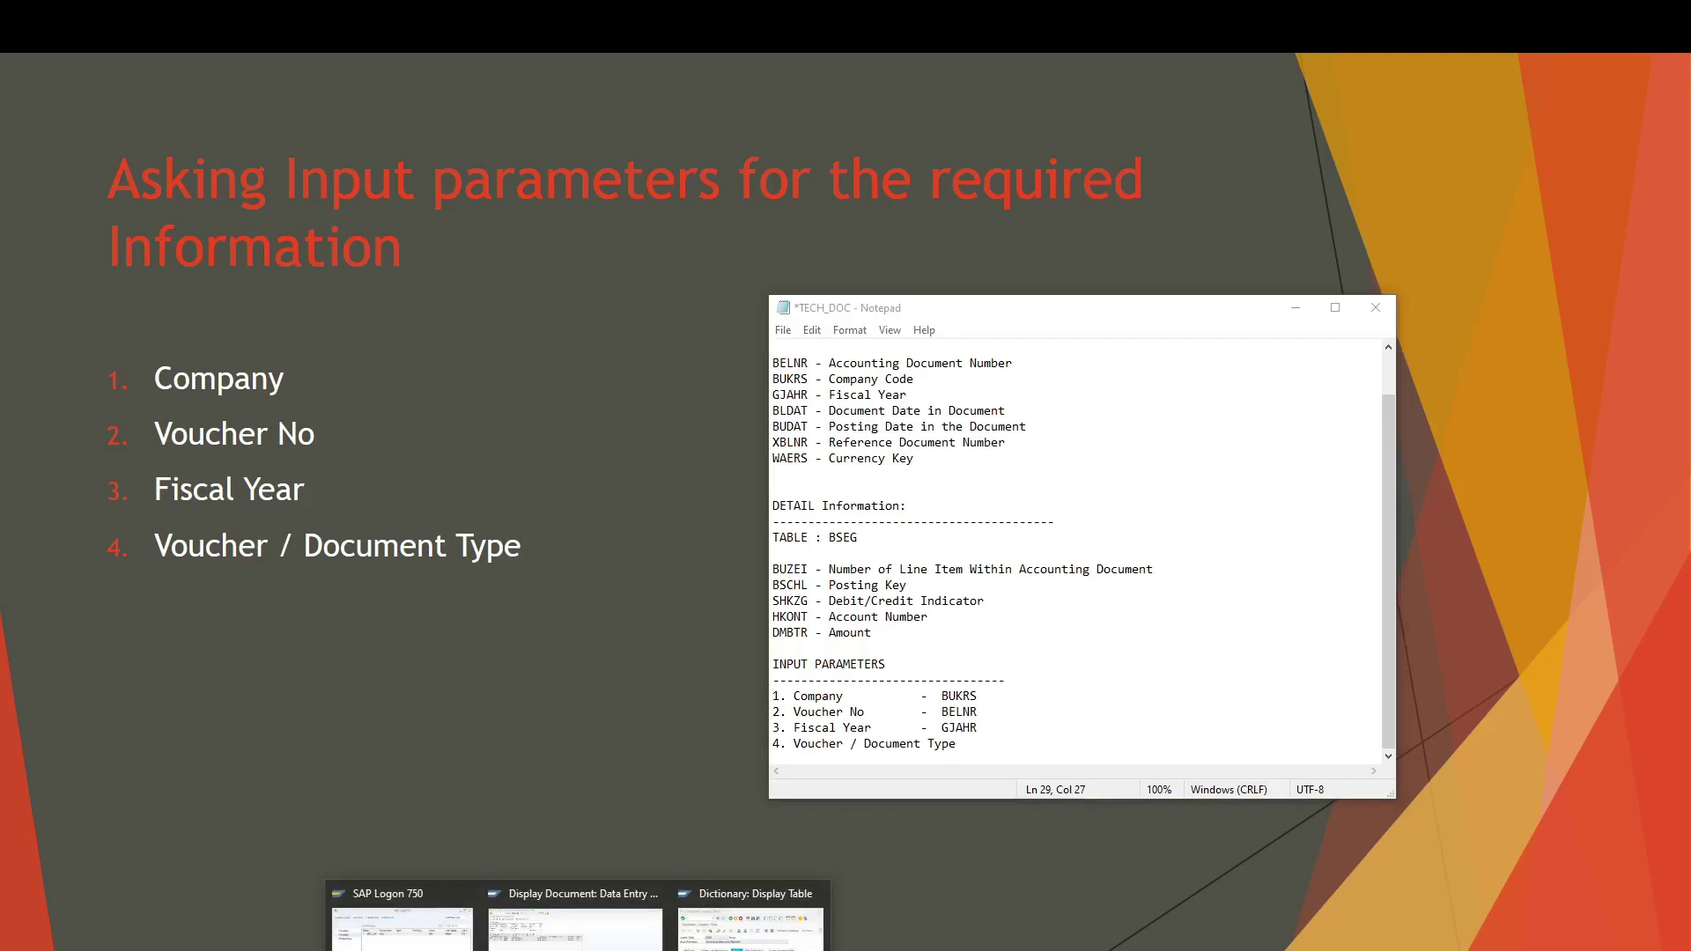
click(753, 924)
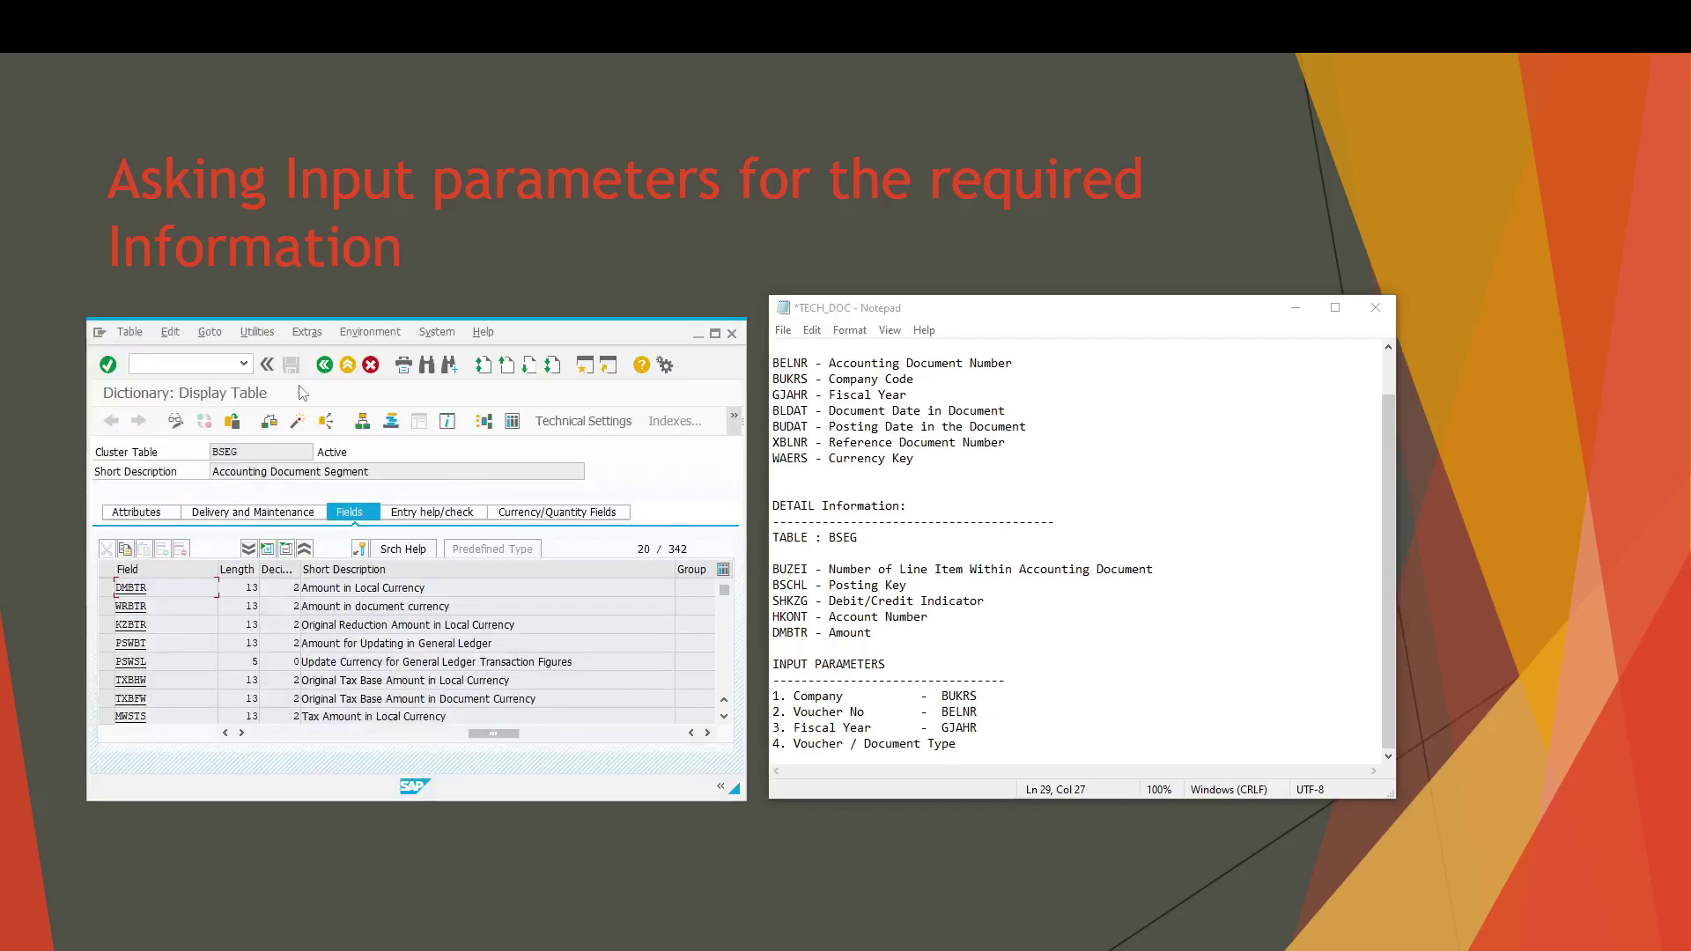
click(324, 364)
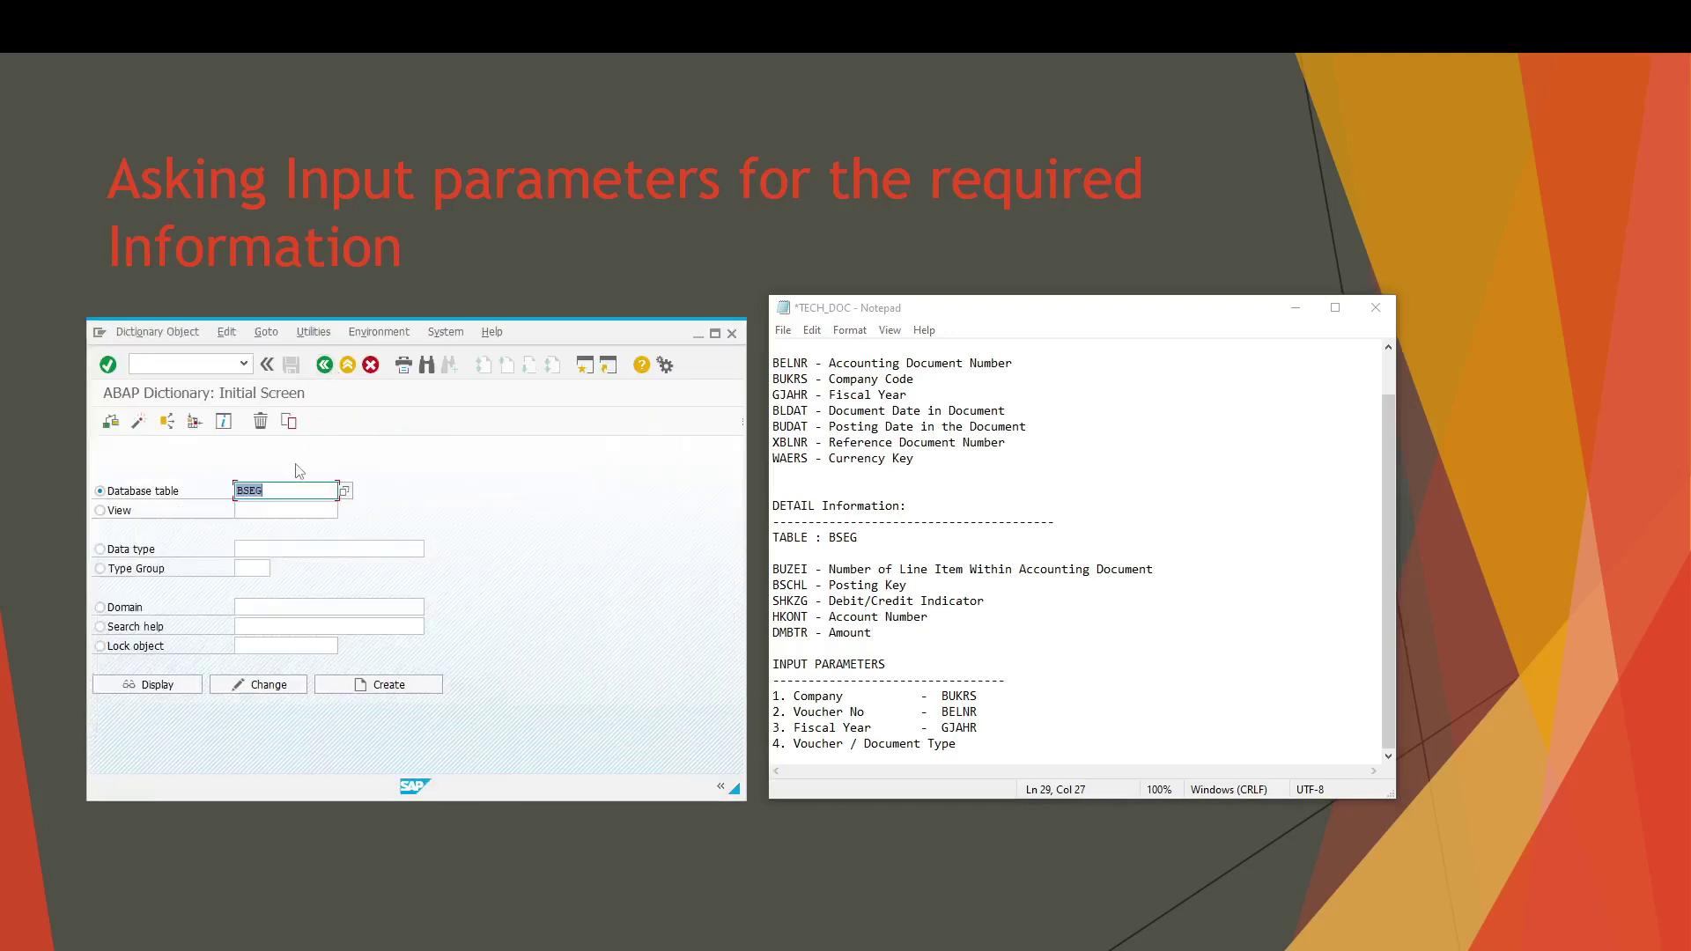
text(bkpf)
key(Return)
click(149, 686)
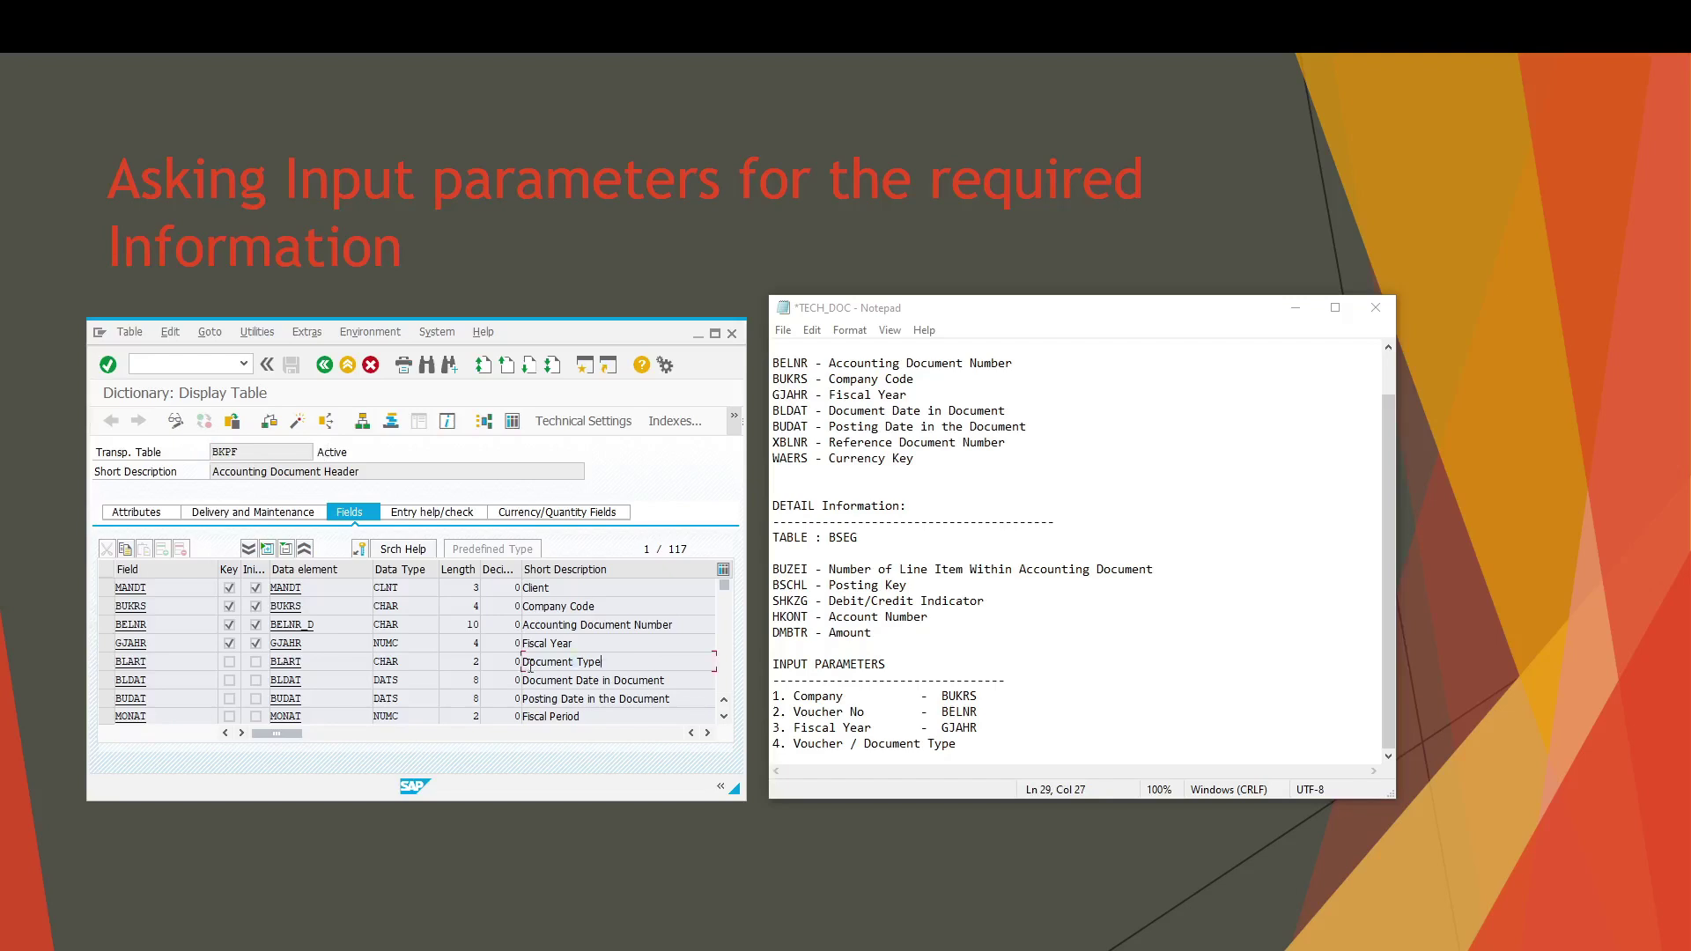
drag(606, 662, 503, 666)
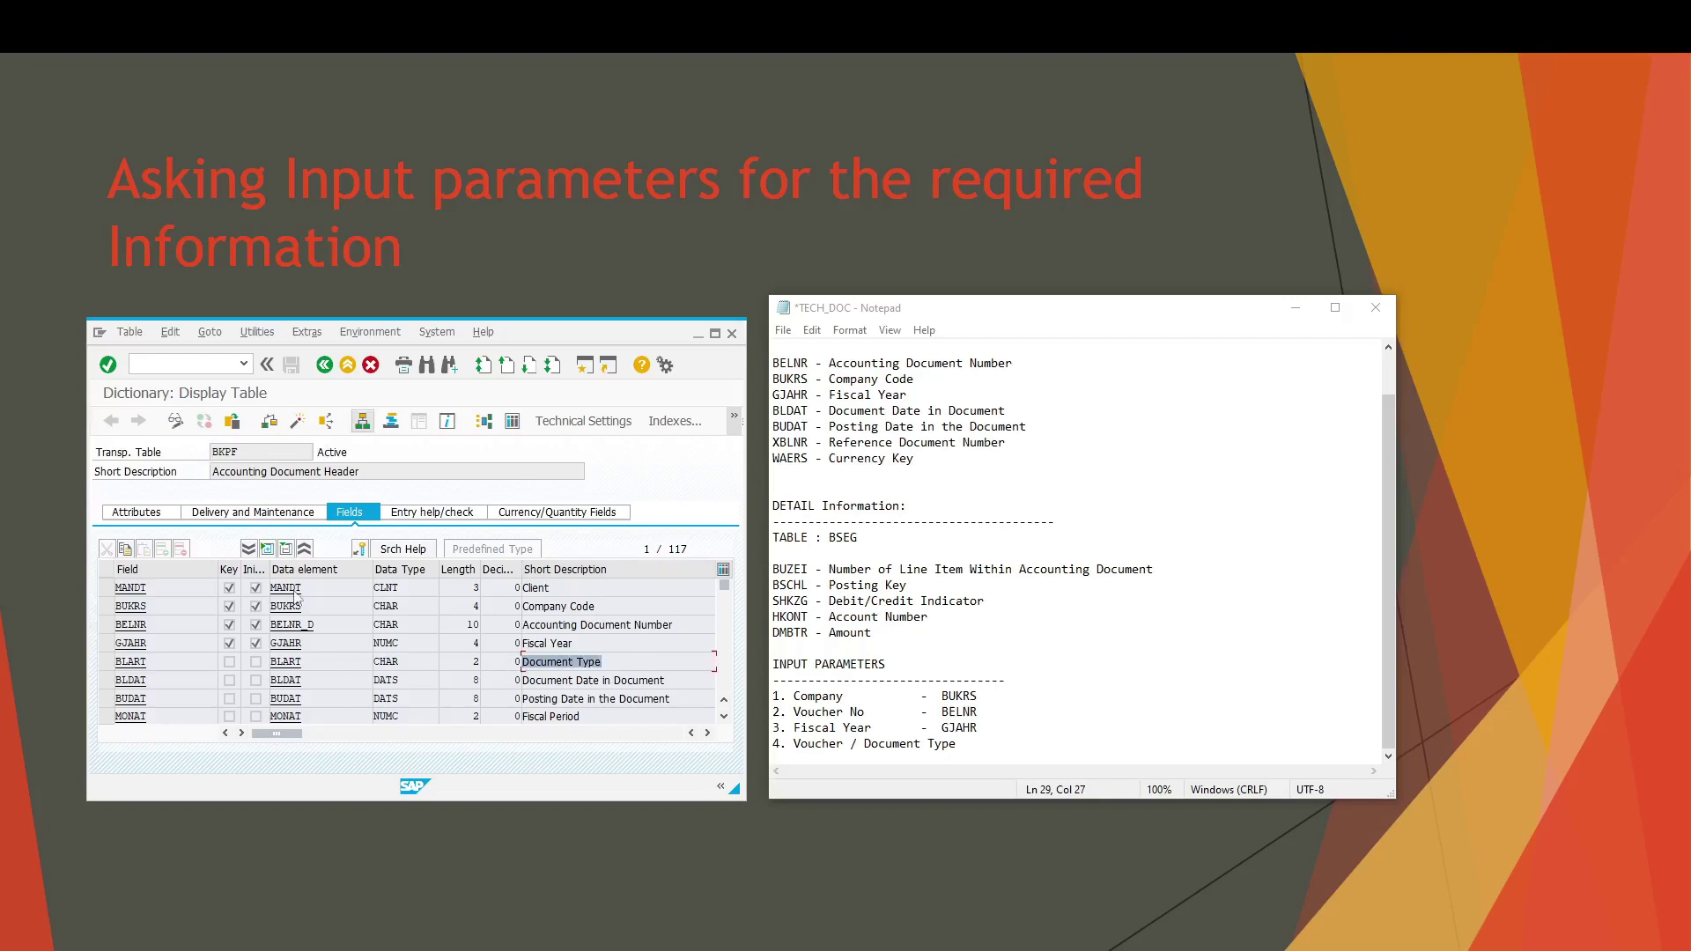
drag(151, 662, 71, 665)
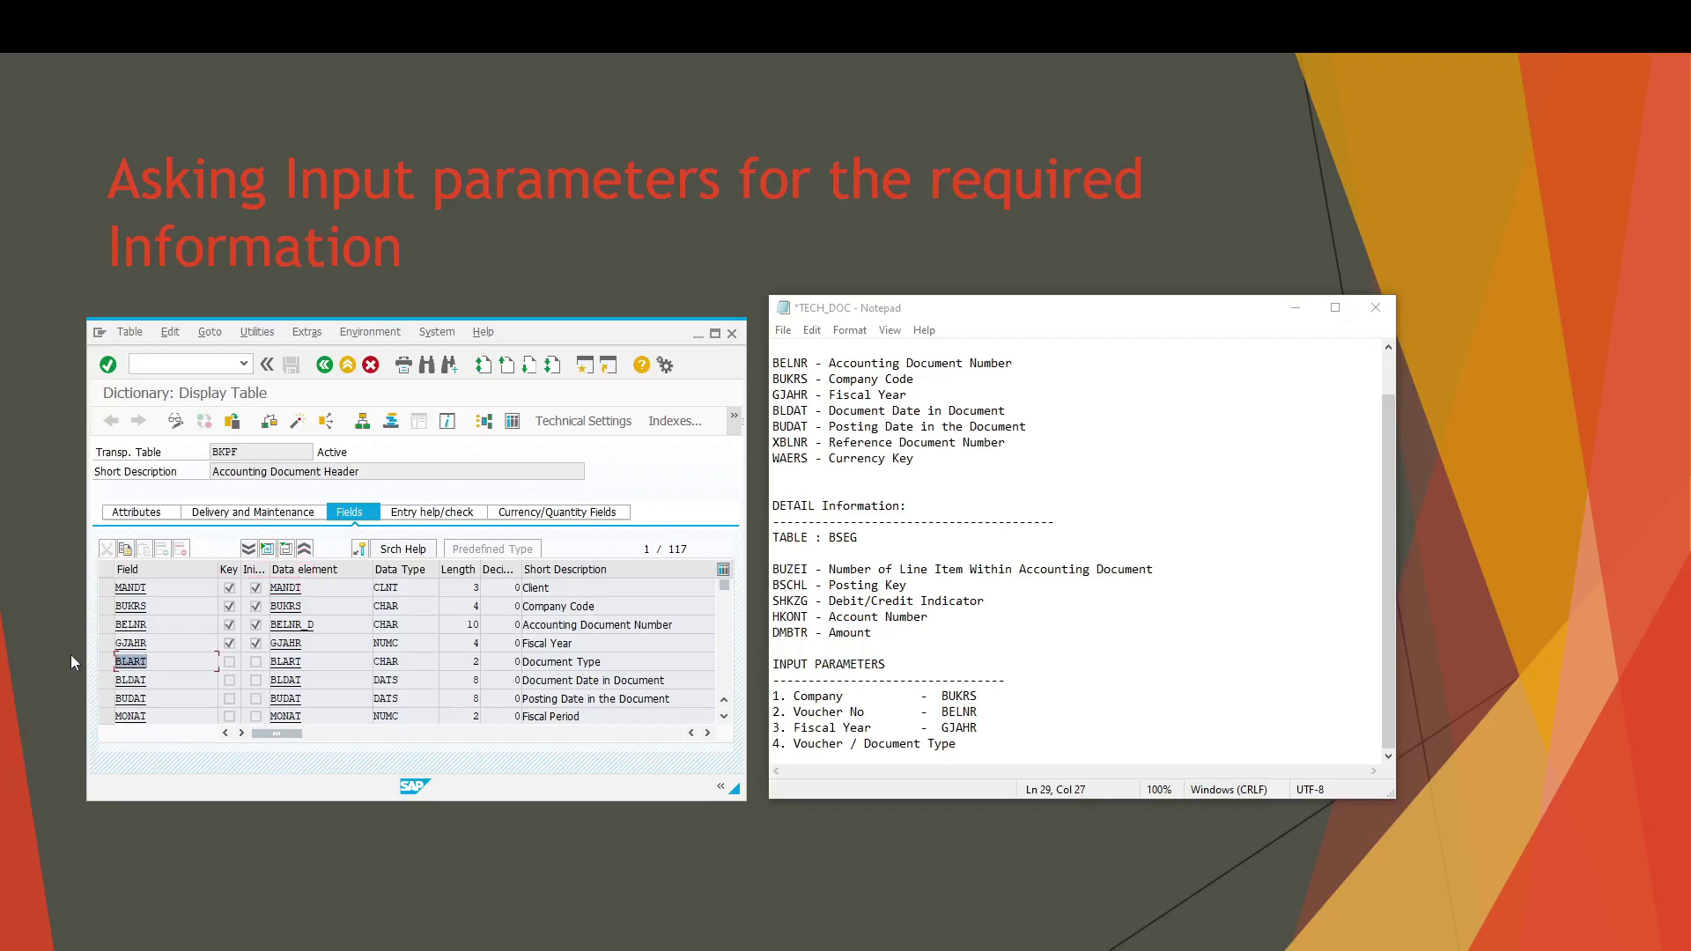
click(71, 655)
- Append '- BLART' to Voucher / Document Type and align the BUKRS, BELNR and GJAHR names
click(957, 746)
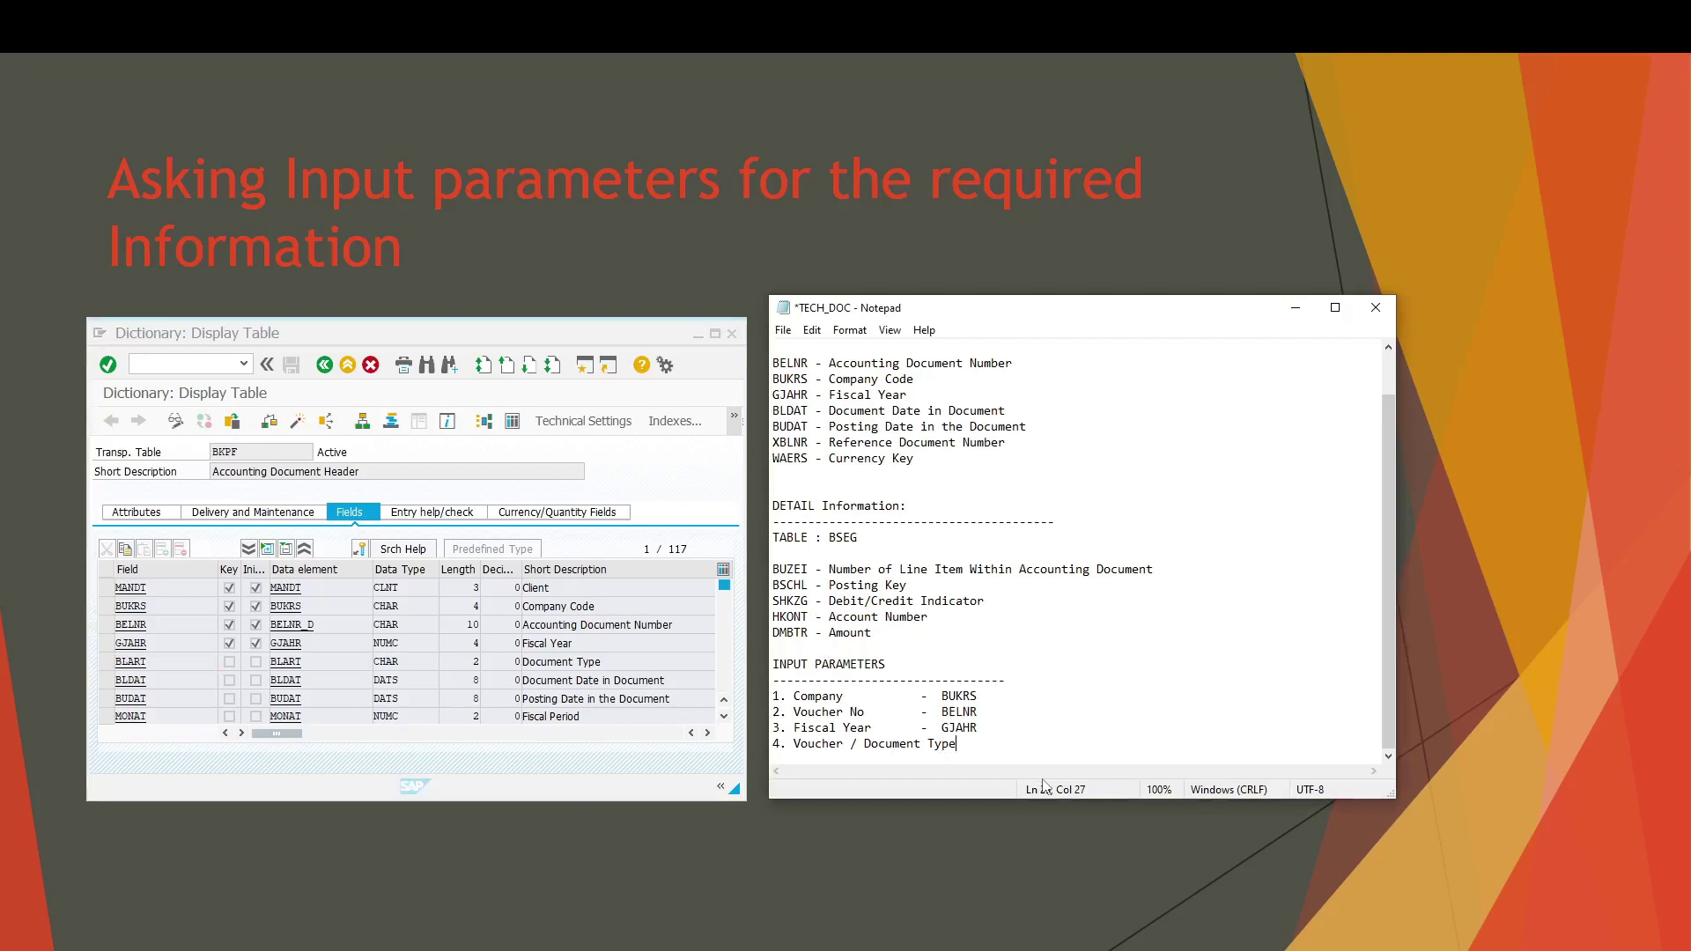
text(- BLART)
click(943, 729)
click(941, 712)
click(942, 695)
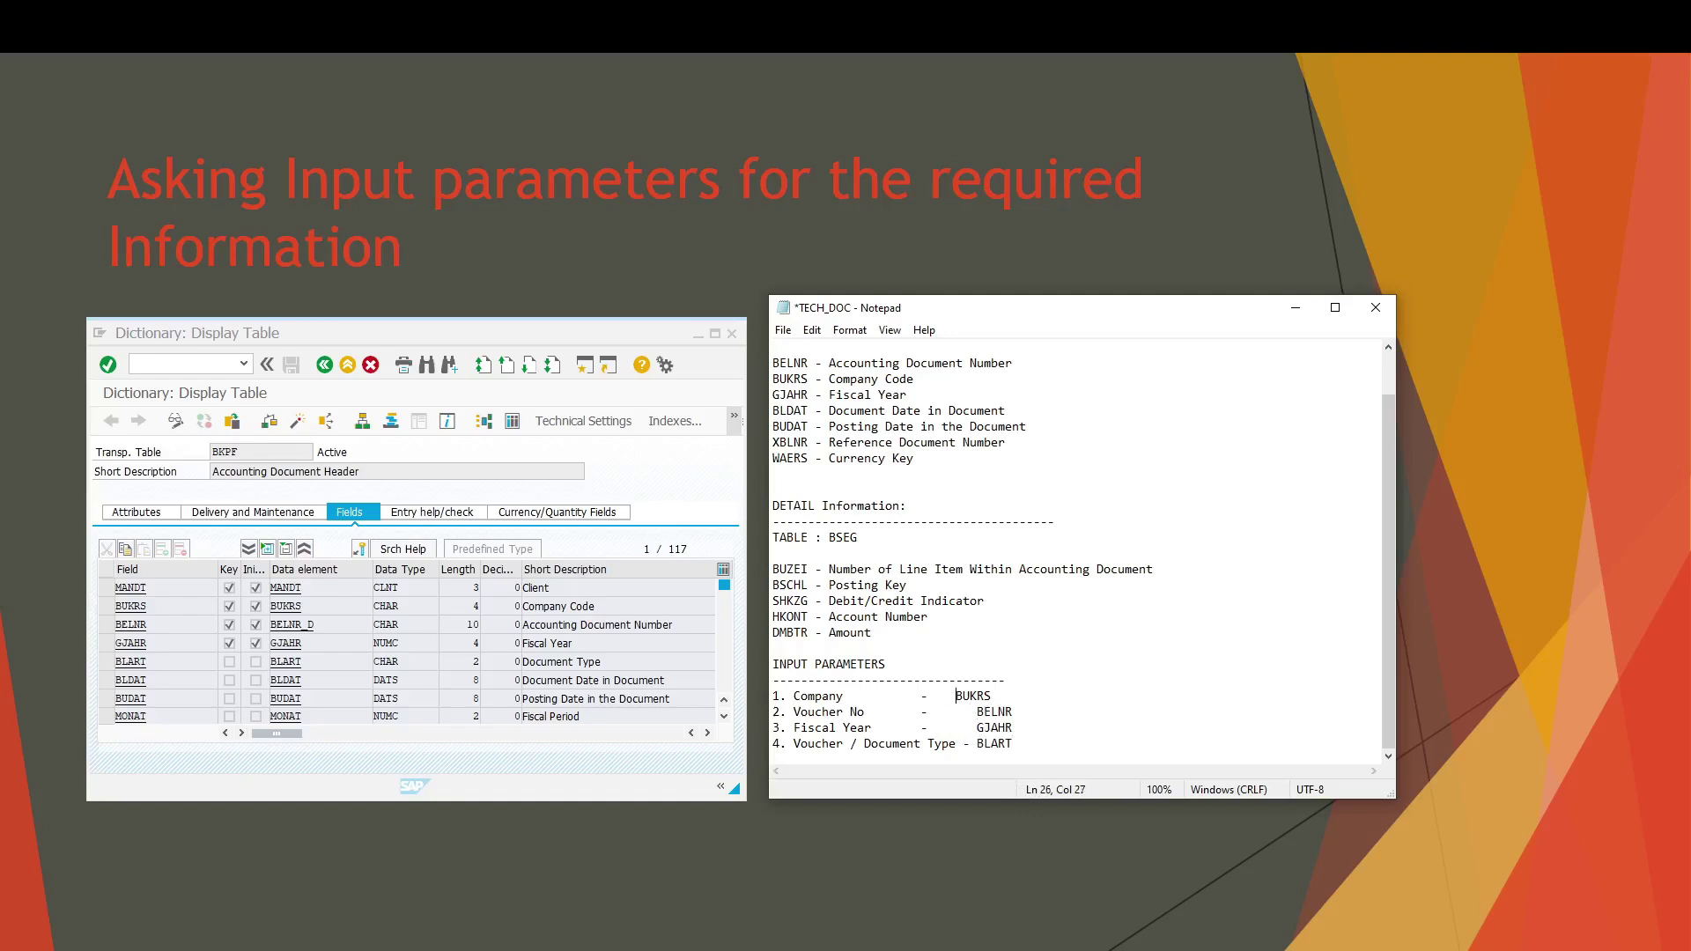